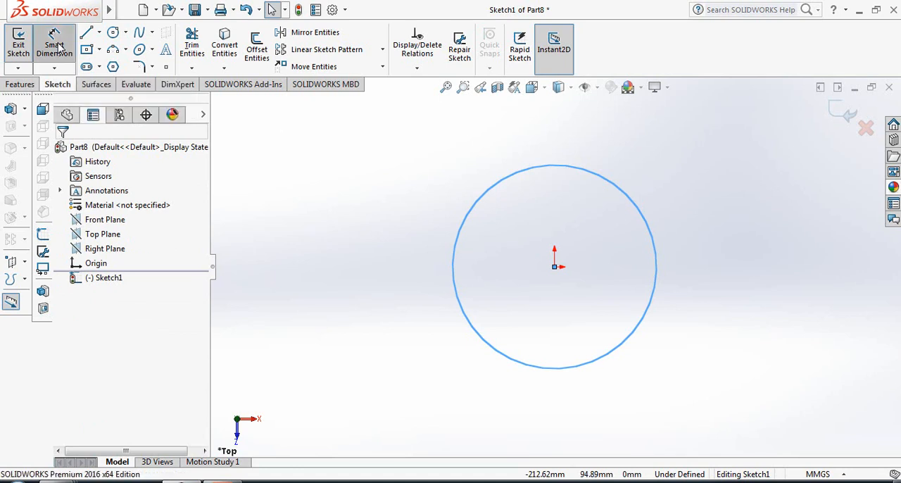
# Dimension the circle's diameter to 300 mm and close the sketch
pyautogui.click(647, 310)
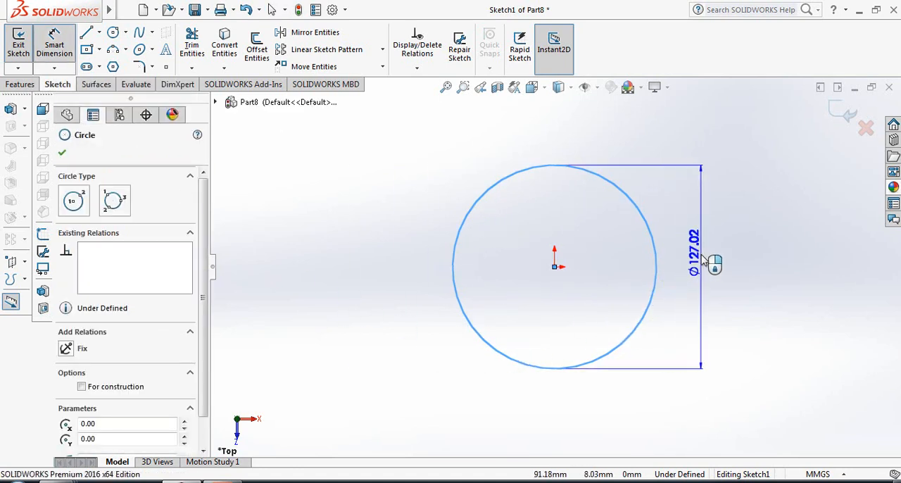
pyautogui.click(708, 259)
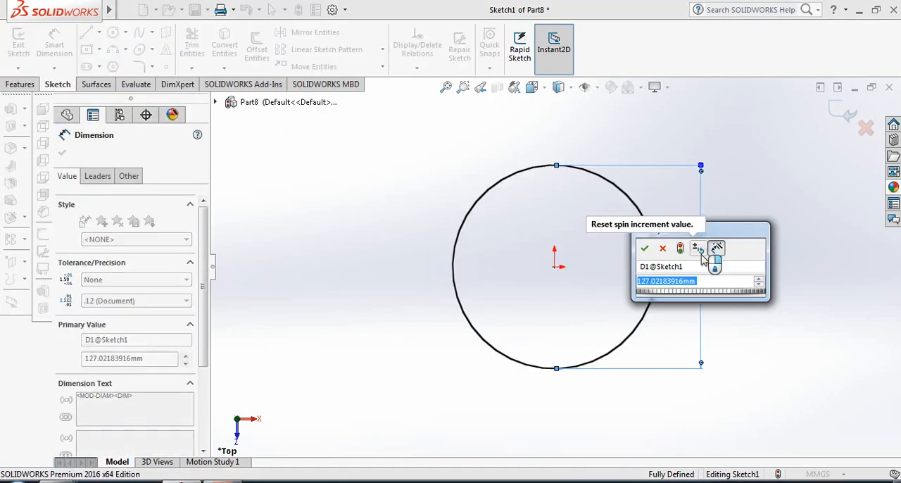
pyautogui.write('300')
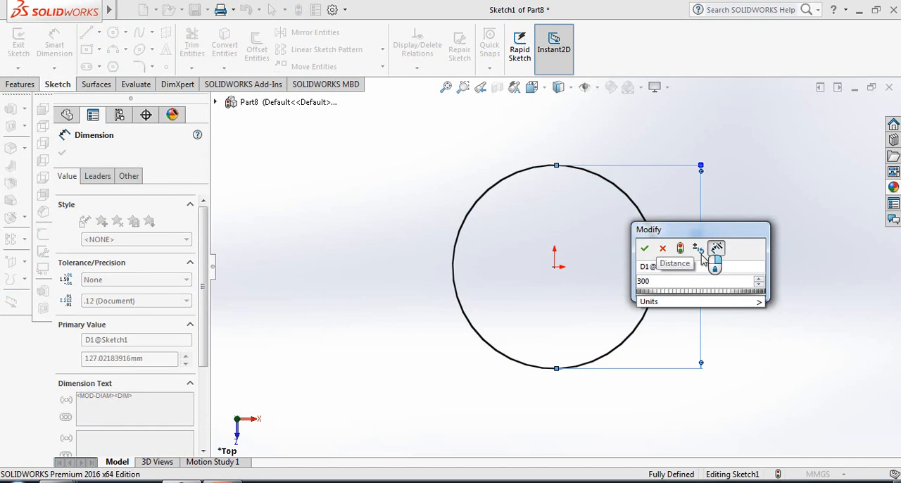
pyautogui.press('Return')
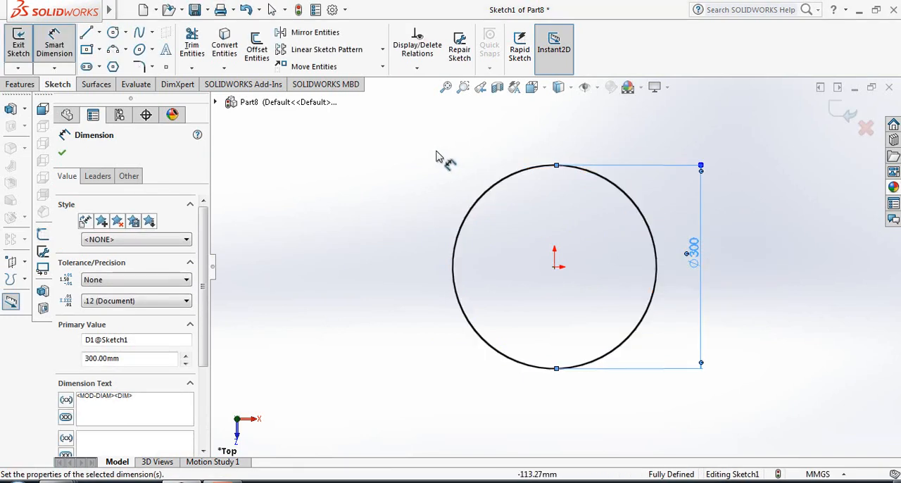
pyautogui.click(62, 153)
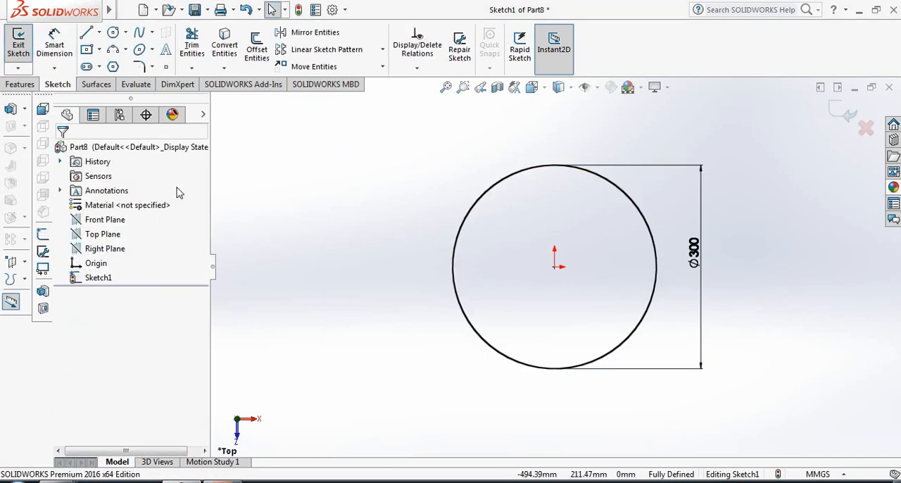
pyautogui.click(842, 112)
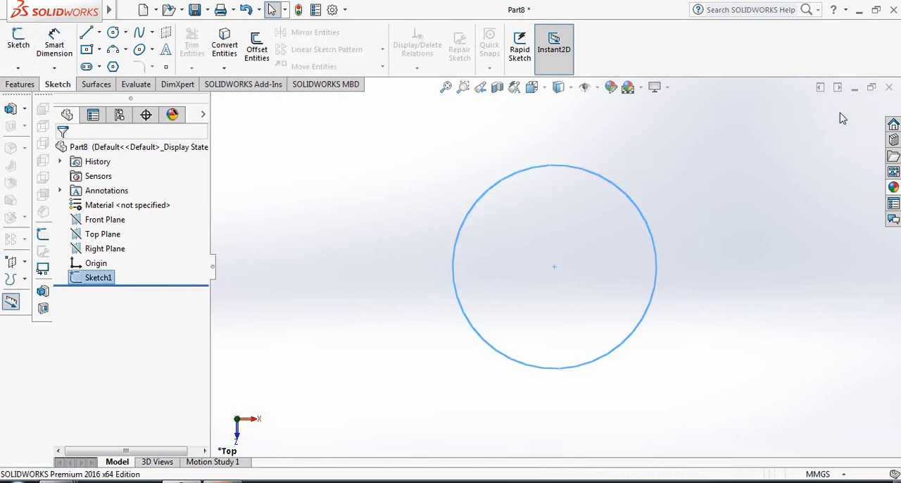
# In a new sketch on the Top Plane, draw a horizontal line about 44 mm long outward from the circle's left quadrant
pyautogui.click(99, 238)
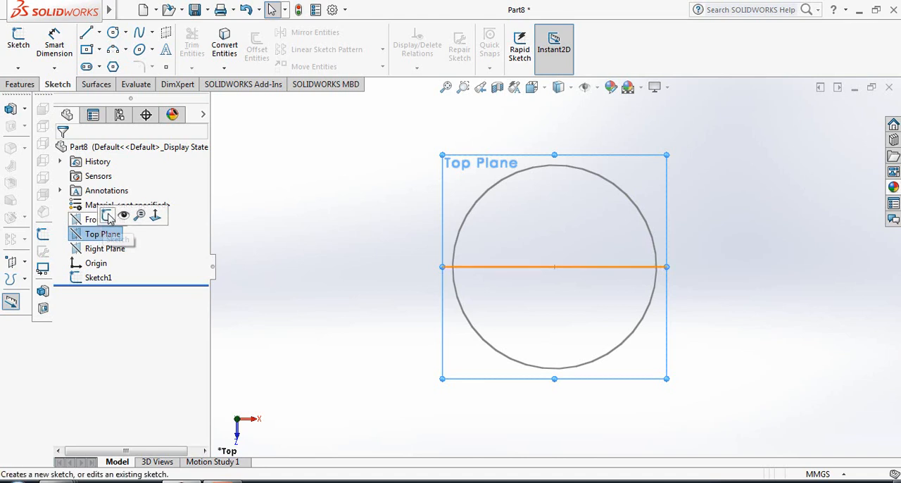
pyautogui.click(107, 215)
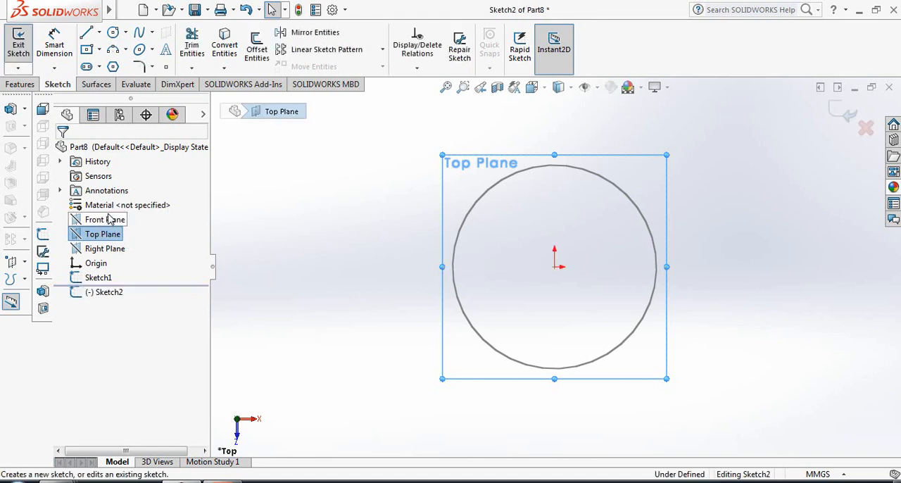
pyautogui.click(87, 32)
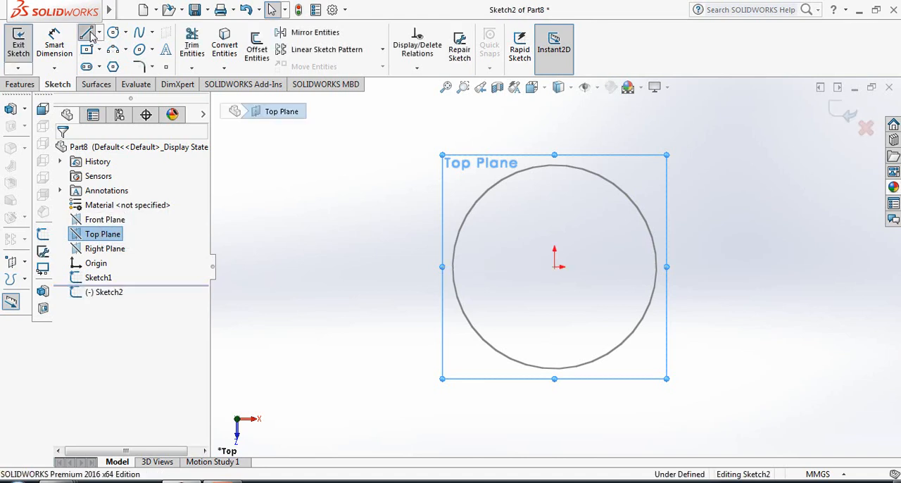
pyautogui.click(454, 266)
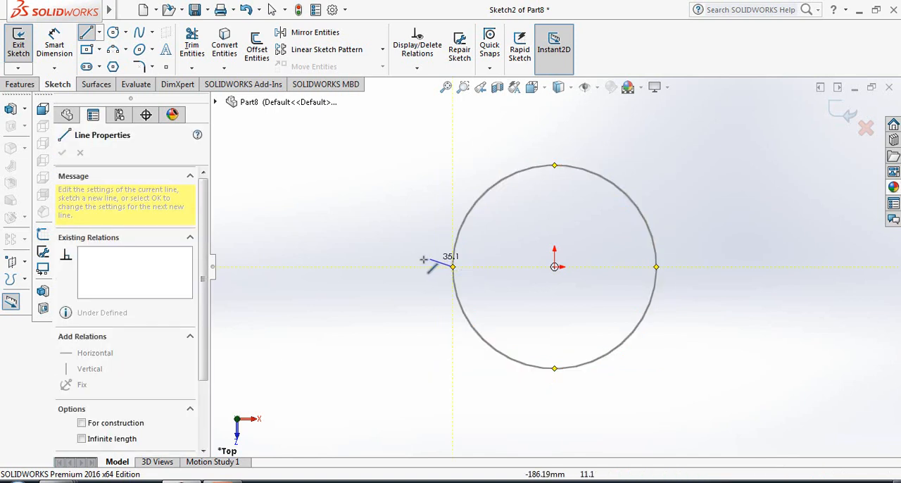
pyautogui.click(422, 266)
pyautogui.rightClick(424, 268)
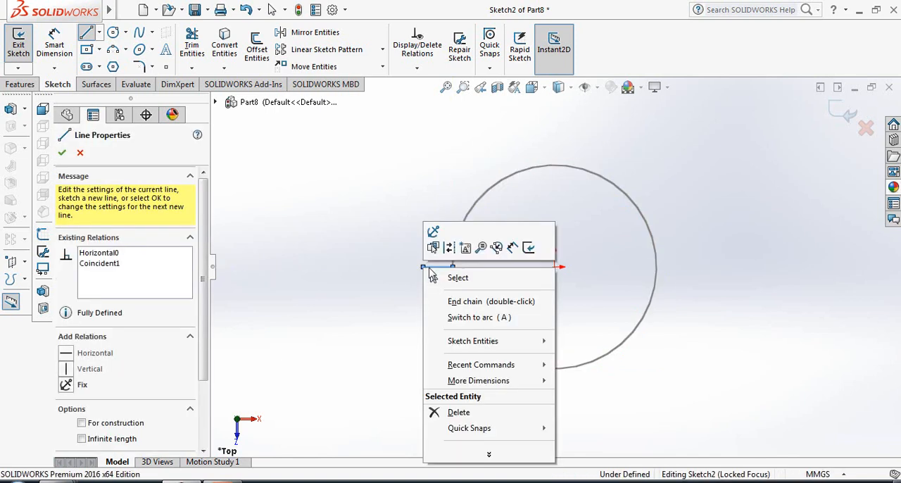
pyautogui.click(458, 275)
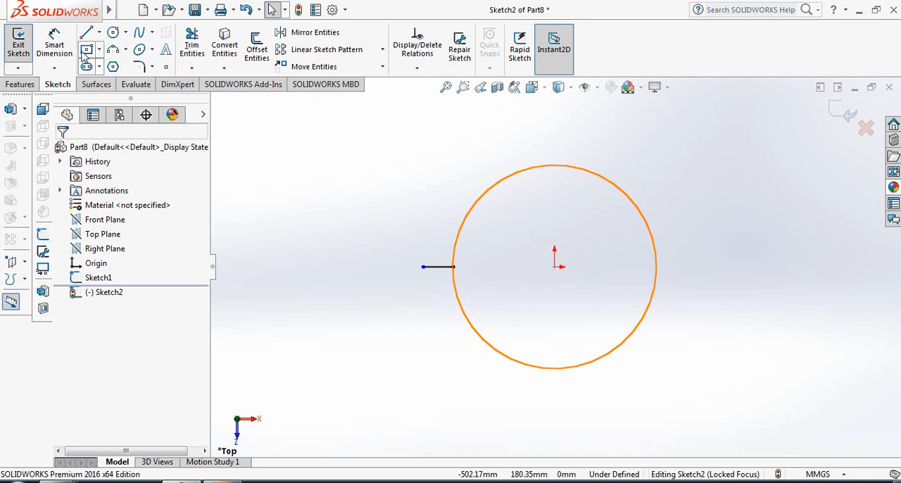
# Dimension the short horizontal line to 30 mm and close the sketch
pyautogui.click(55, 39)
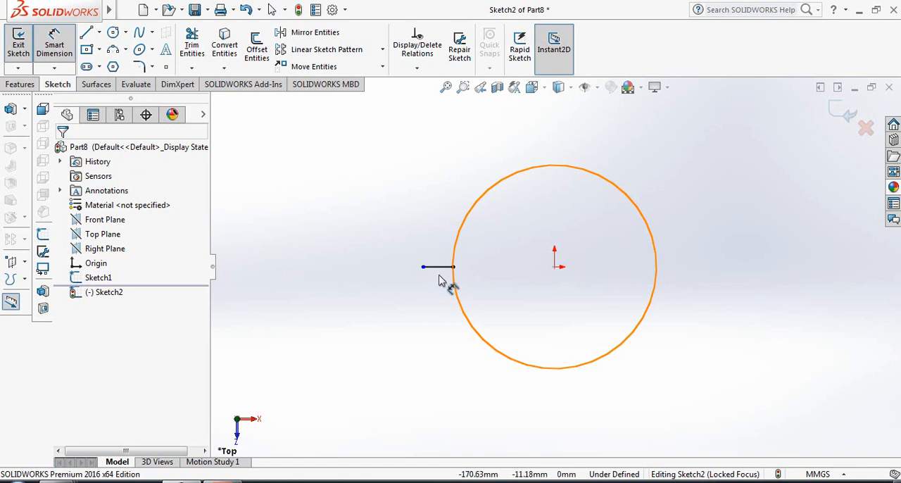
pyautogui.click(436, 268)
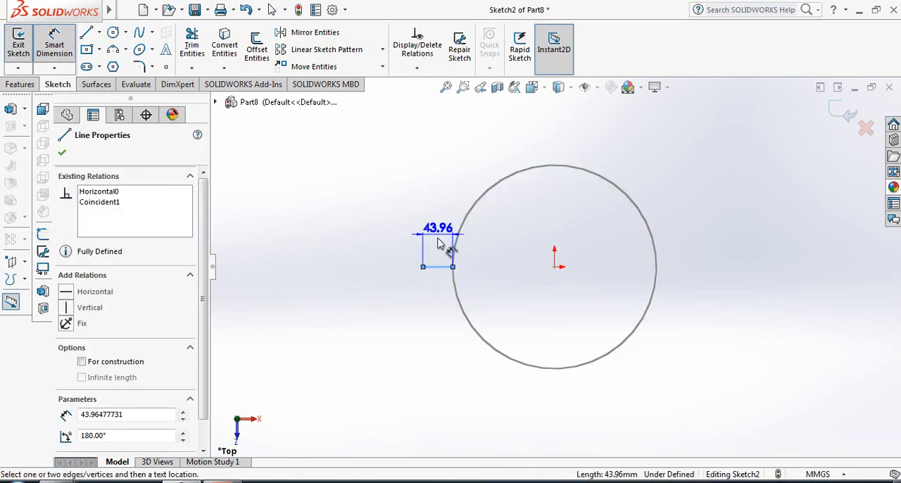
pyautogui.click(436, 251)
pyautogui.write('30')
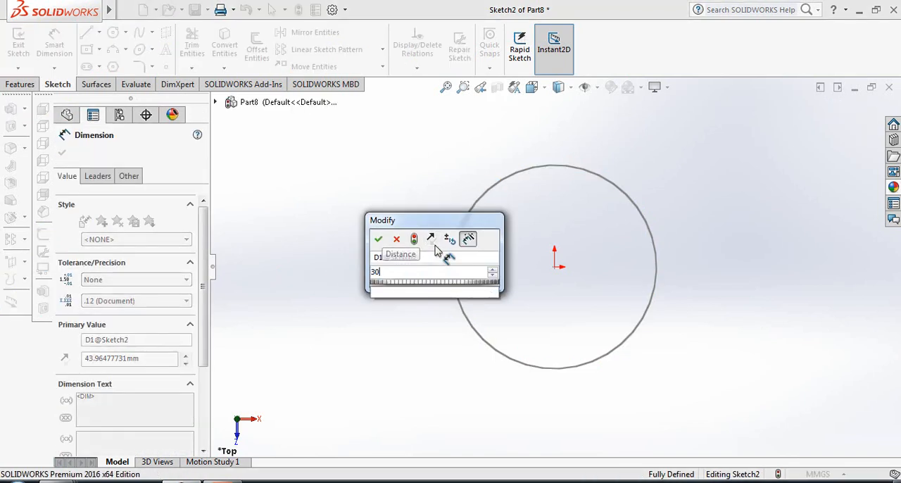
pyautogui.press('Return')
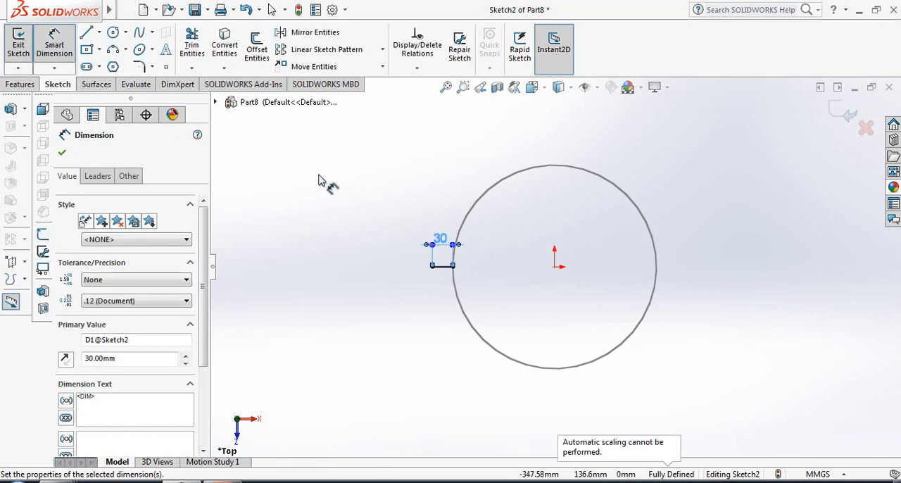
pyautogui.click(62, 153)
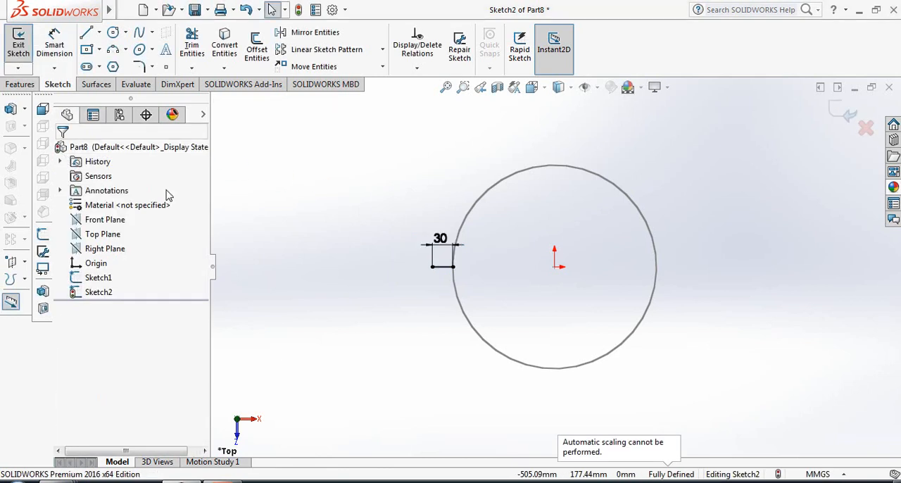
pyautogui.click(836, 113)
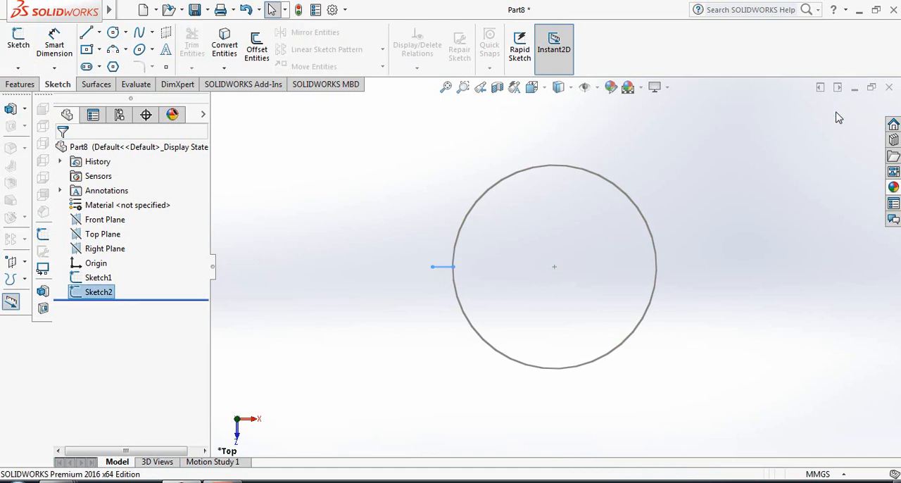
pyautogui.click(686, 184)
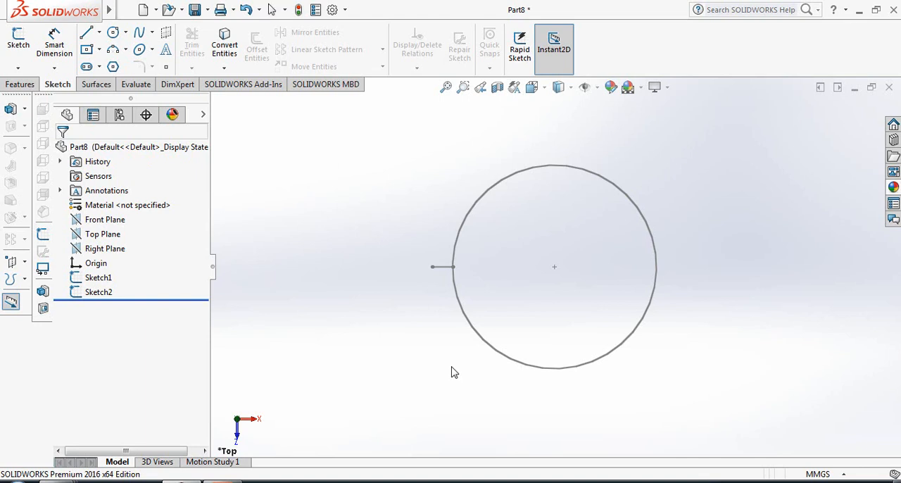
# Create a clockwise, constant-pitch helix from the circle with 500 mm height, 3 revolutions, 270° start angle and 0° taper
pyautogui.moveTo(452, 351); pyautogui.dragTo(468, 303, button='middle')
pyautogui.scroll(5, 599, 272)
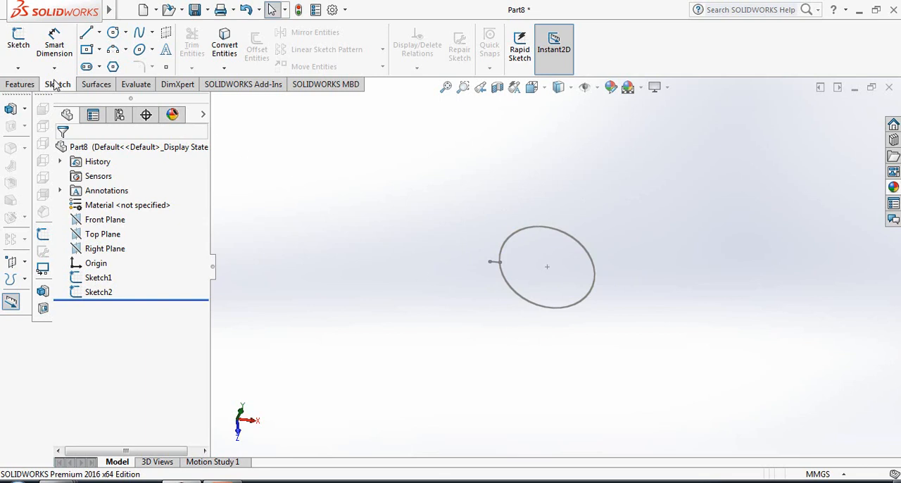
pyautogui.click(21, 84)
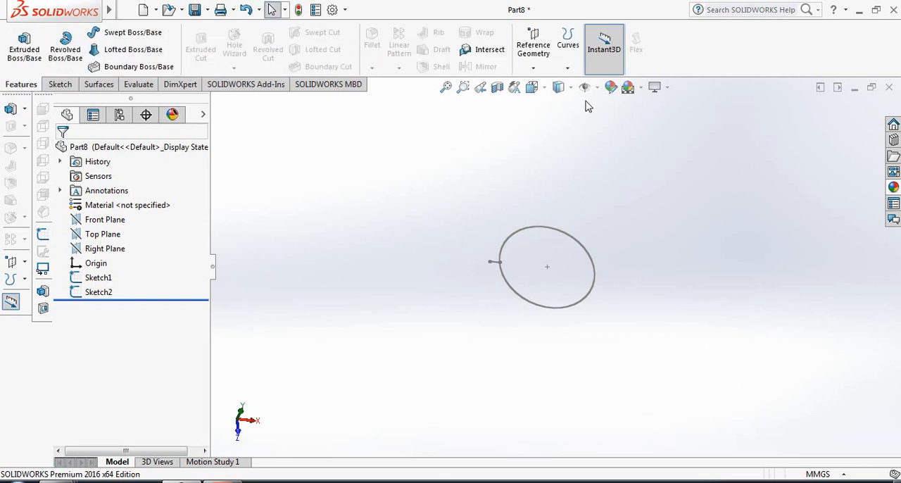
pyautogui.click(567, 70)
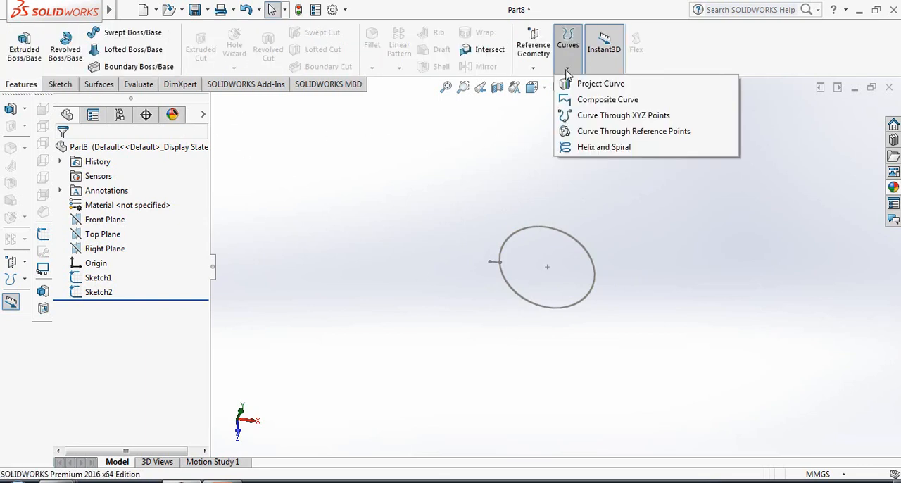
pyautogui.click(590, 150)
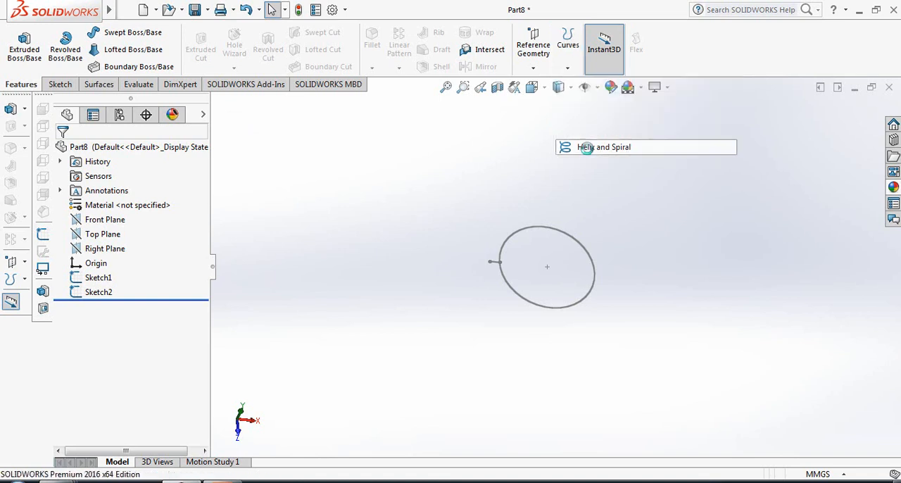
pyautogui.click(574, 241)
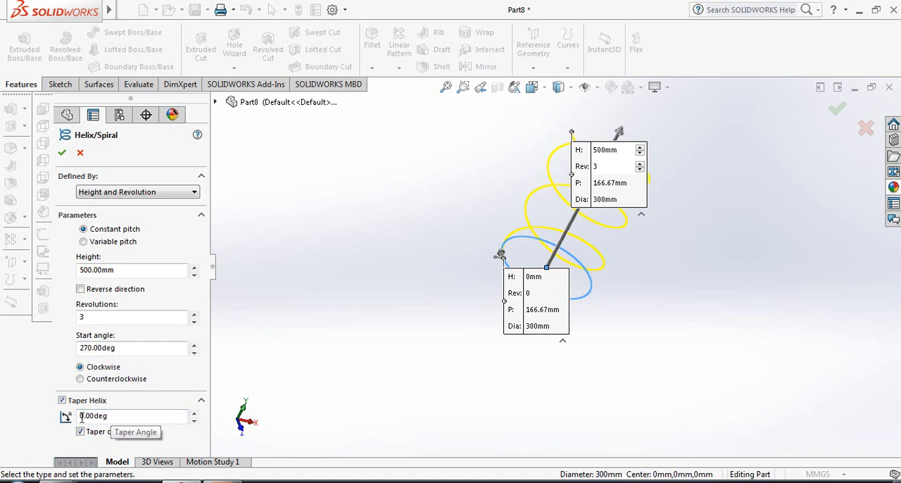
pyautogui.click(61, 152)
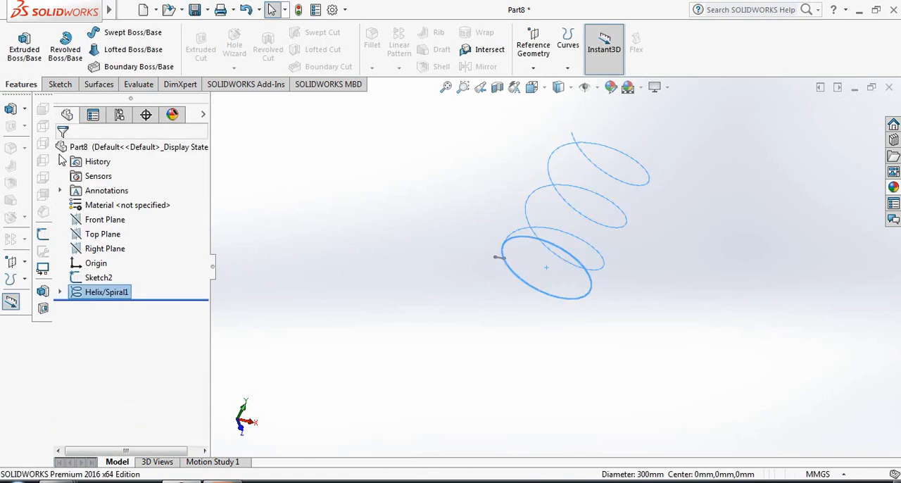
pyautogui.click(425, 240)
# Create a swept surface with the 30 mm line as profile and the helix as path, and undo it
pyautogui.scroll(2, 647, 151)
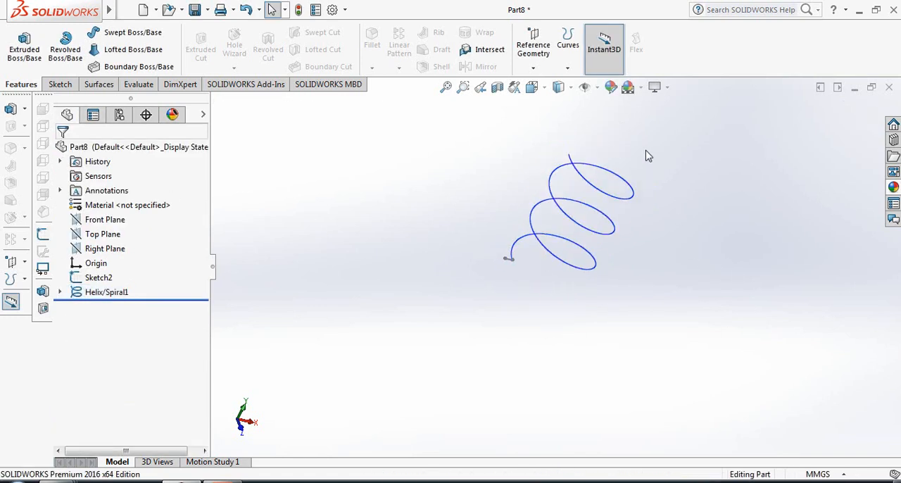
pyautogui.scroll(-2, 610, 173)
pyautogui.moveTo(661, 359); pyautogui.dragTo(655, 333, button='middle')
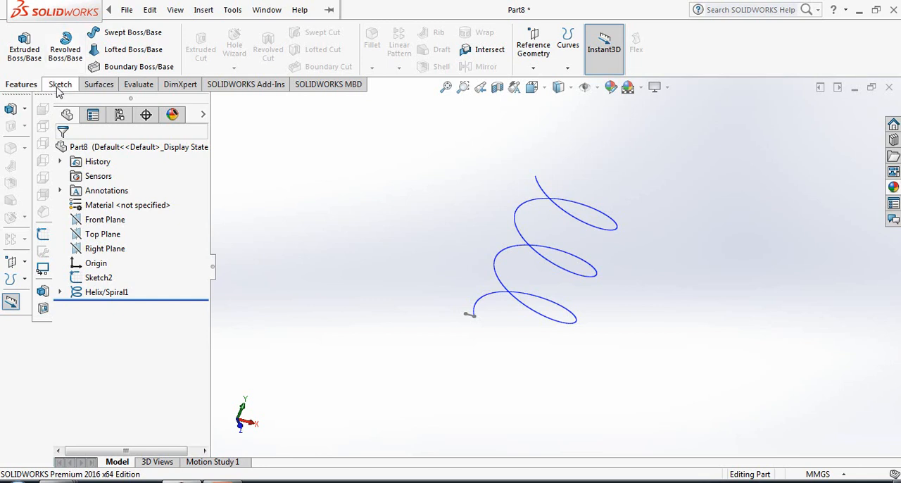
pyautogui.click(99, 85)
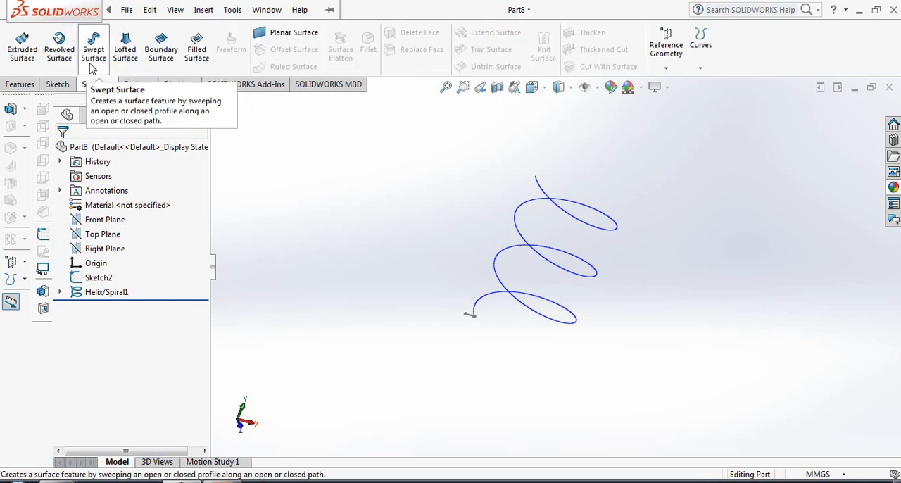
pyautogui.click(95, 56)
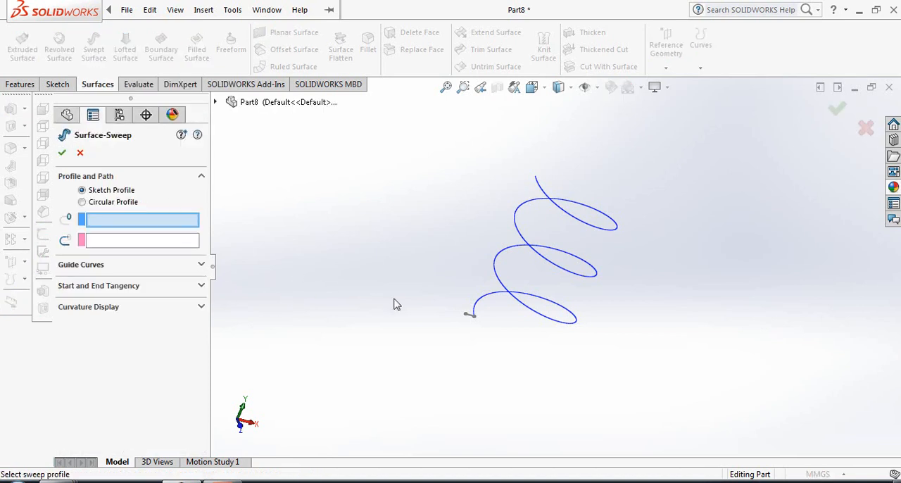
pyautogui.scroll(-2, 487, 324)
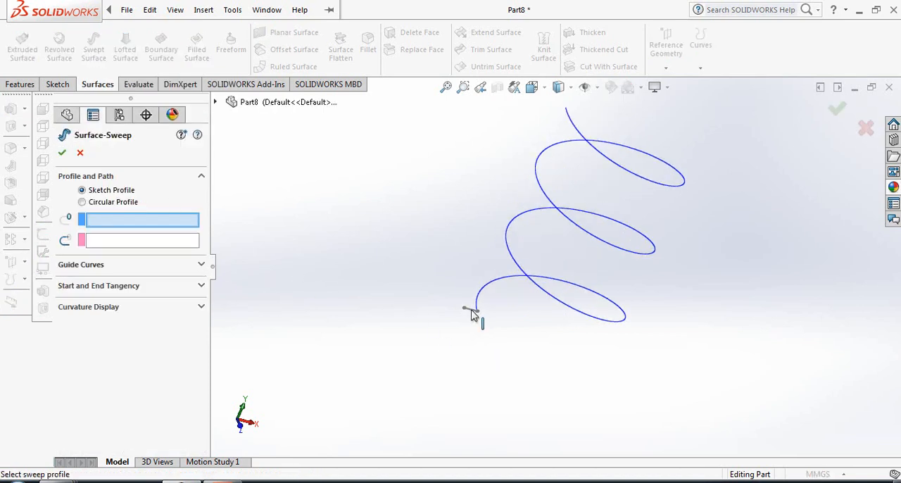
pyautogui.click(473, 313)
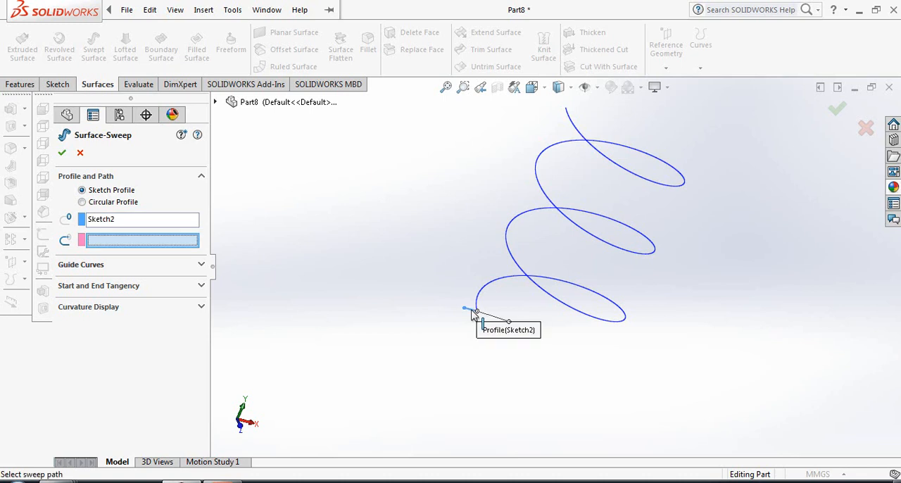
pyautogui.click(530, 281)
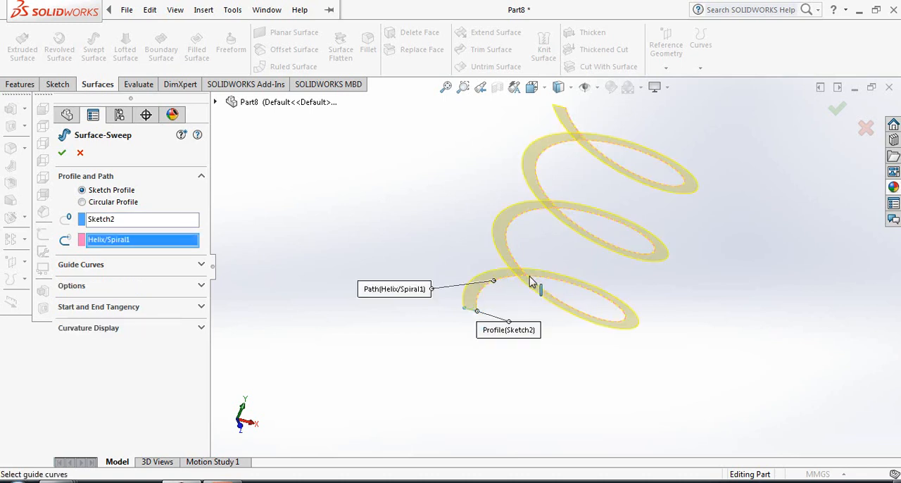
pyautogui.click(63, 153)
pyautogui.click(324, 242)
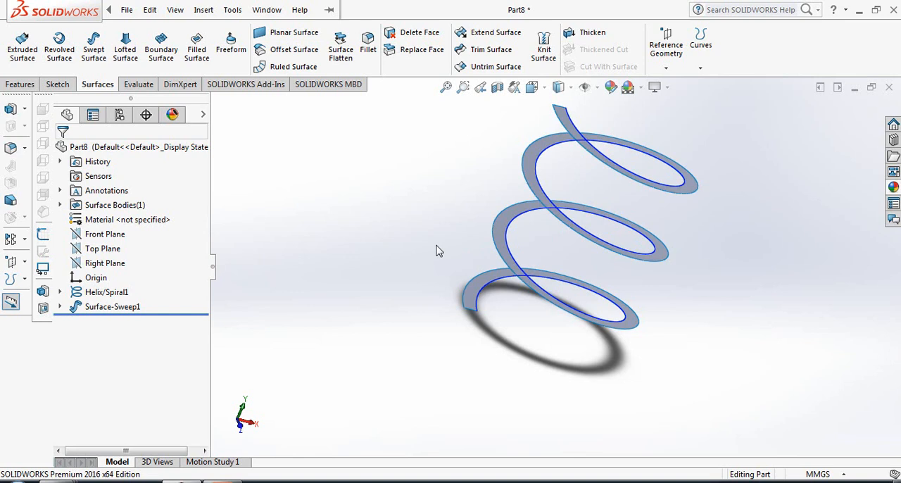
pyautogui.hotkey('ctrl', 'z')
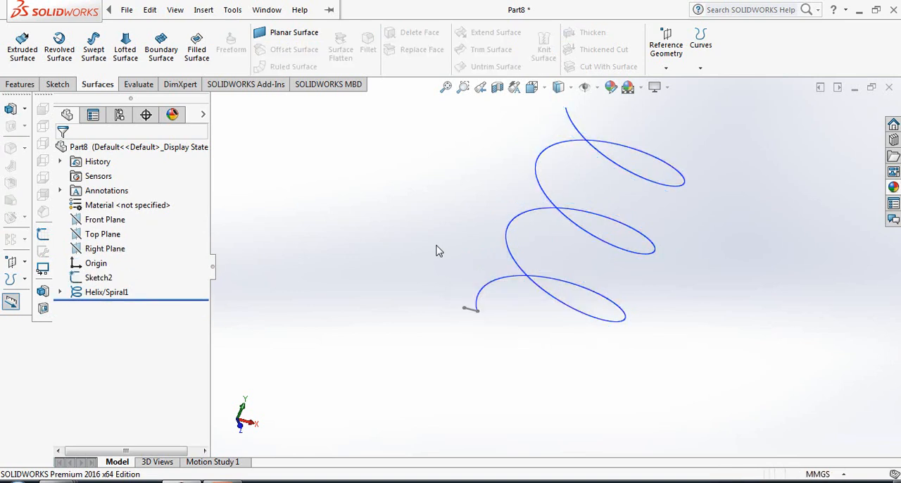
# Start a swept surface using the 30 mm line sketch as the profile and the helix as the path
pyautogui.click(95, 50)
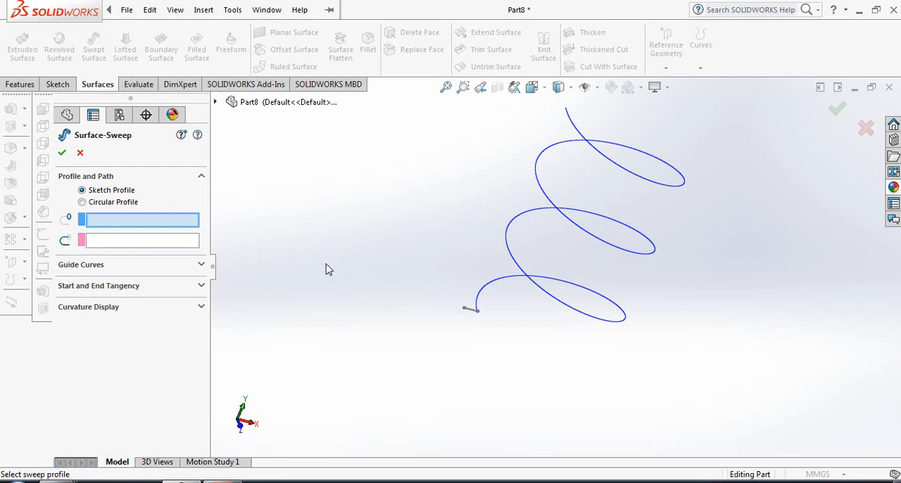
pyautogui.click(472, 311)
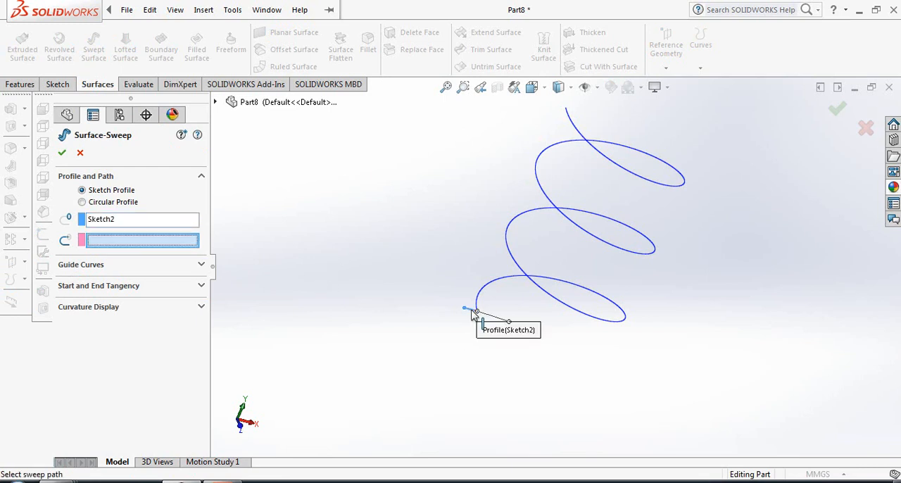
pyautogui.click(519, 271)
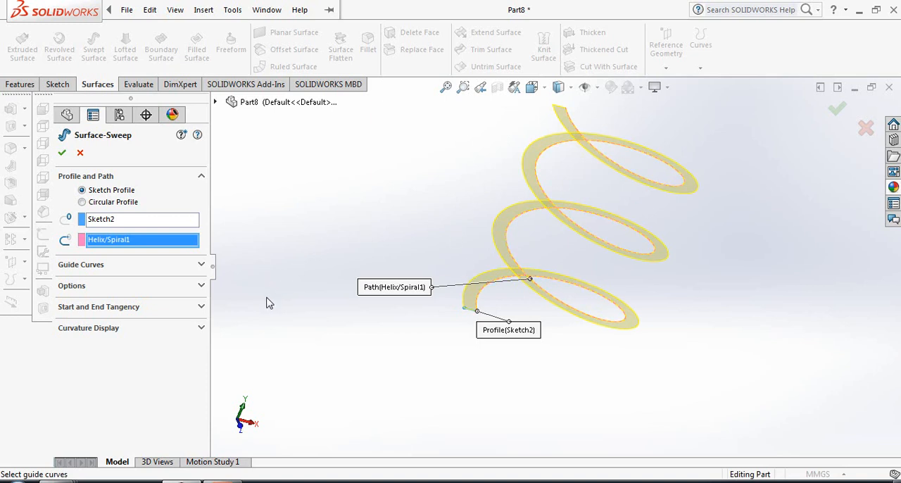
# Set the sweep's profile twist to a specified twist value of 100 revolutions and create the surface
pyautogui.click(202, 286)
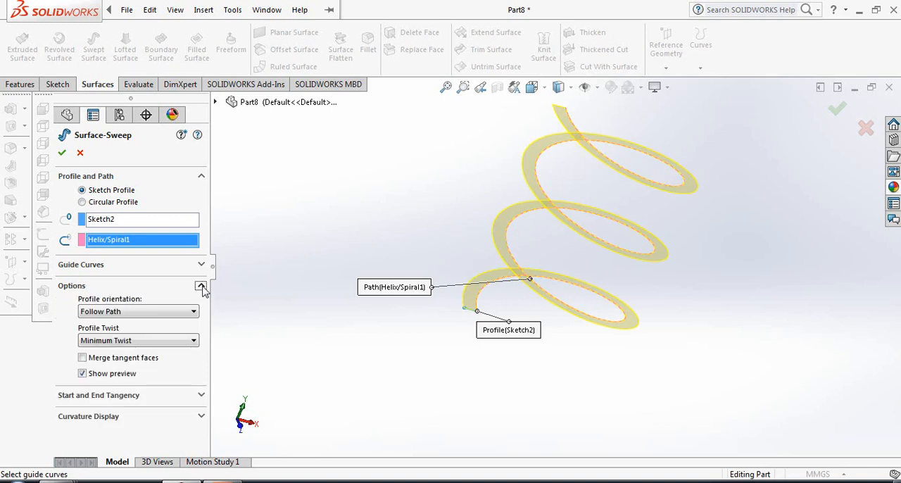
pyautogui.click(166, 342)
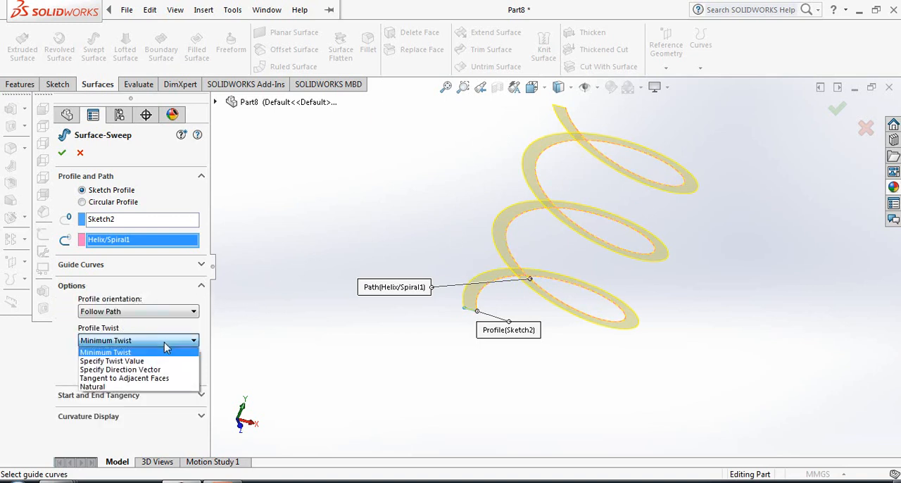
pyautogui.click(128, 361)
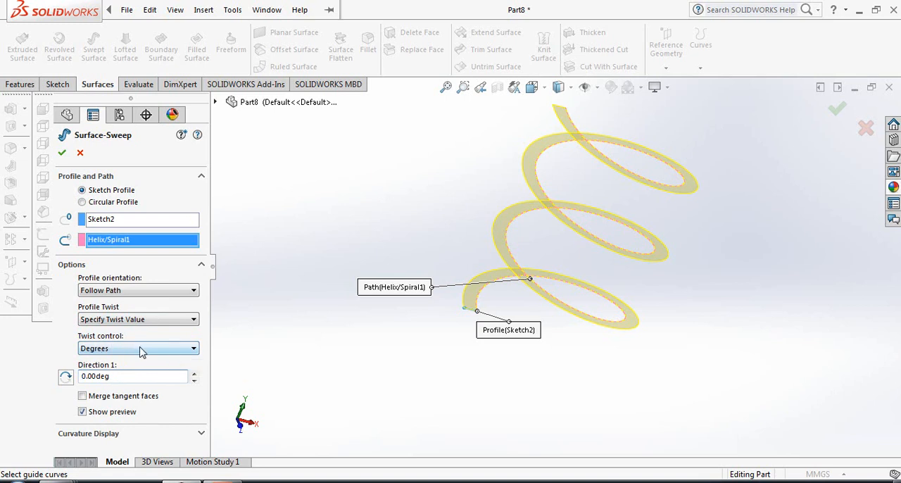
pyautogui.click(140, 349)
pyautogui.click(117, 377)
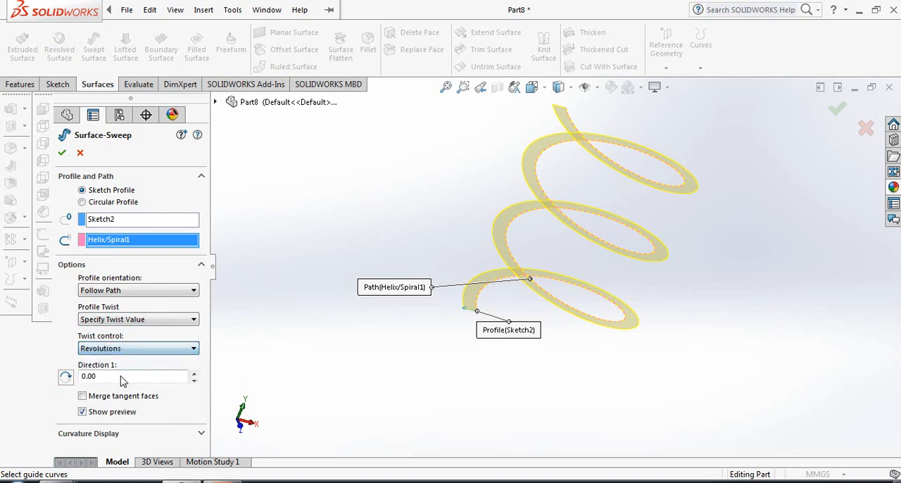
pyautogui.moveTo(105, 374); pyautogui.dragTo(61, 374)
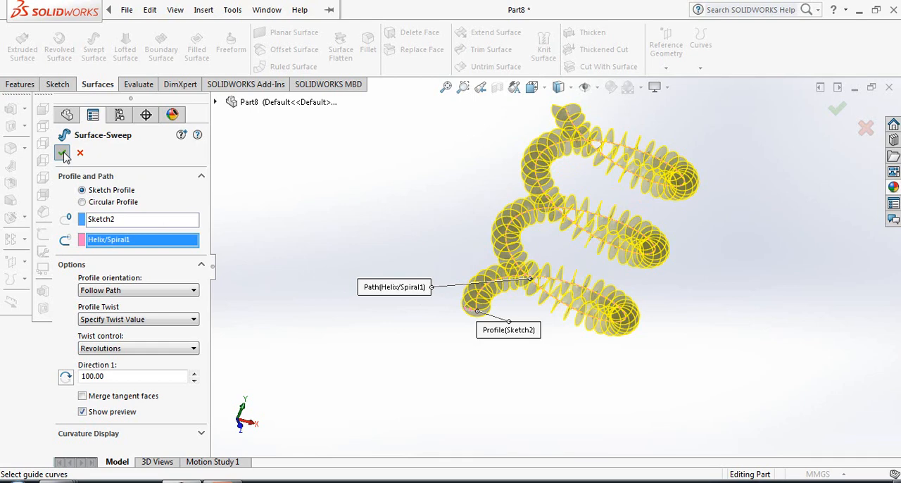
pyautogui.click(63, 153)
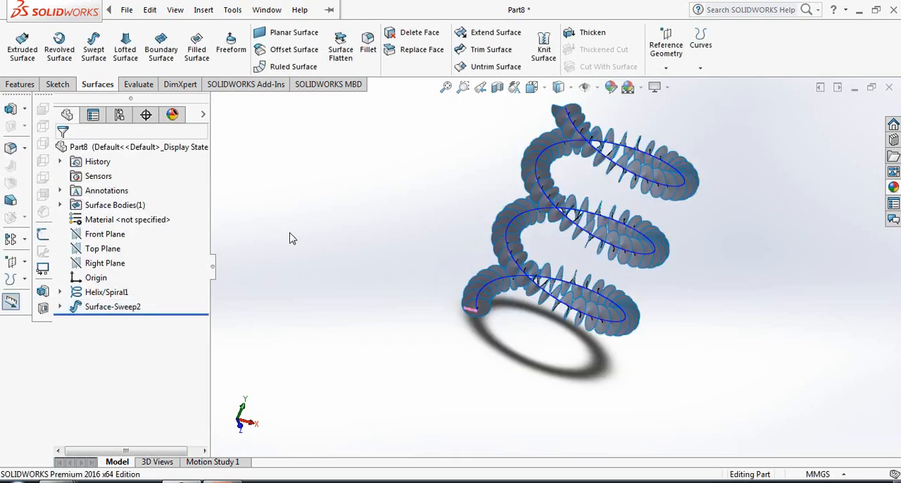
# Start a 3D sketch and convert the twisted surface's outer coiled edge into a sketch curve
pyautogui.scroll(-3, 725, 135)
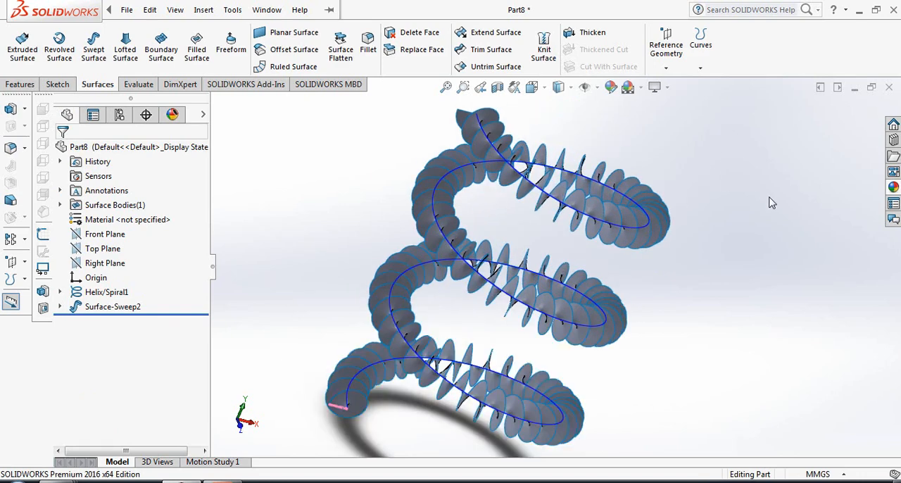
pyautogui.click(57, 86)
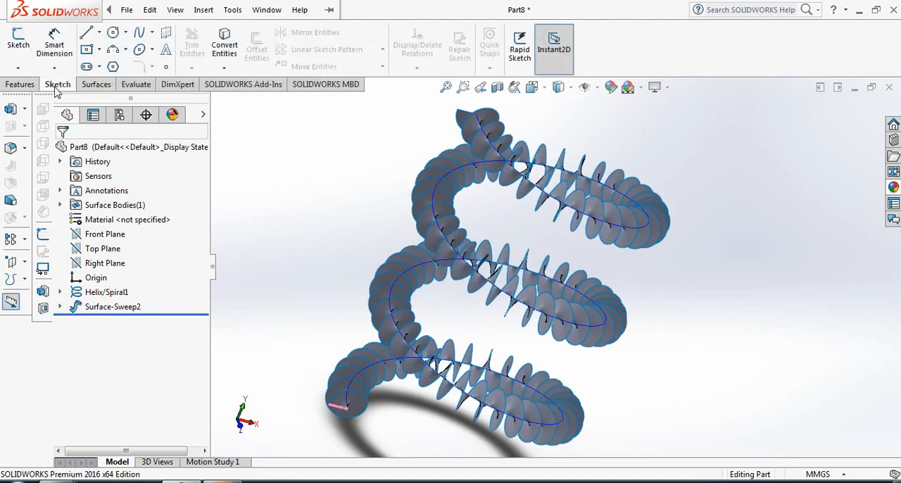
pyautogui.click(18, 68)
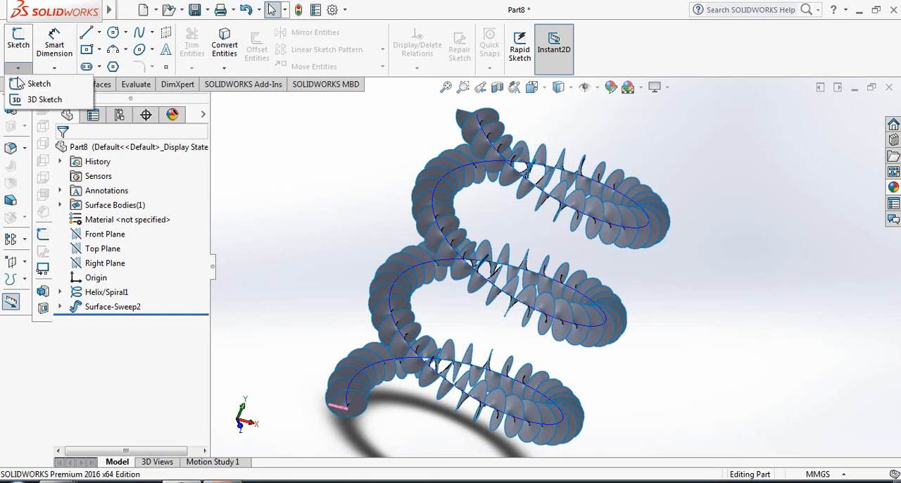
pyautogui.click(42, 101)
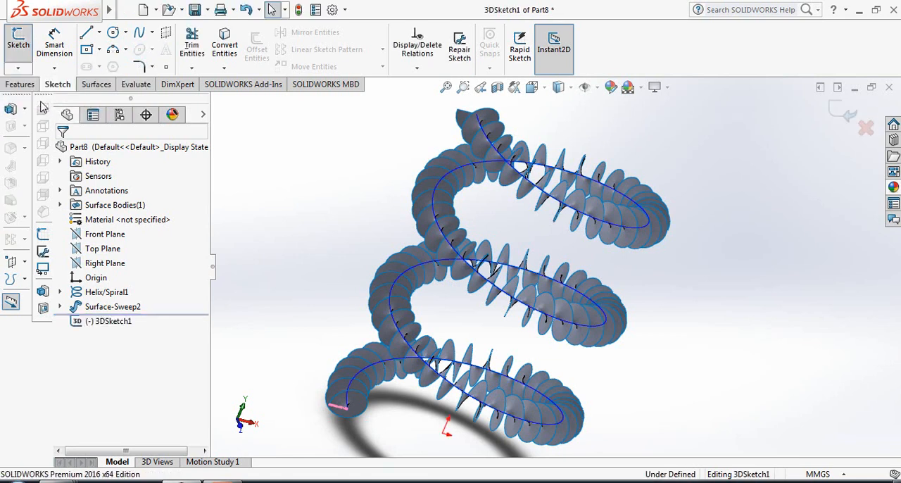
pyautogui.click(225, 44)
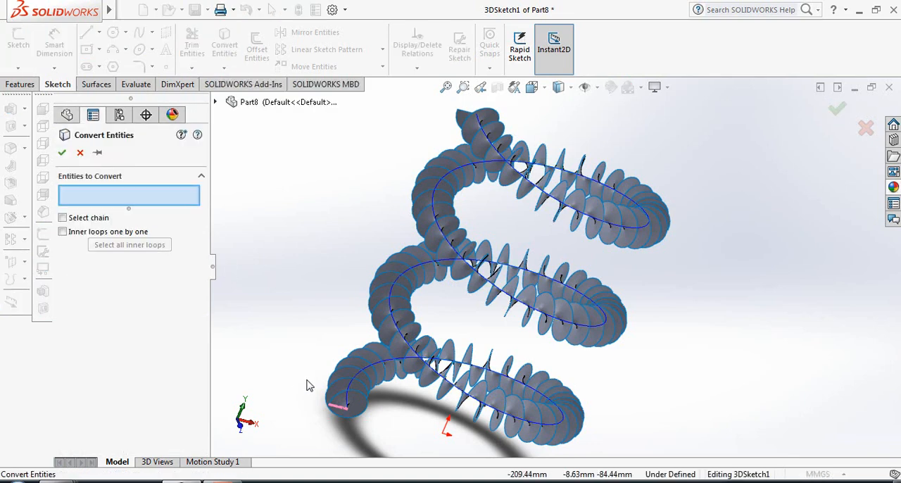
pyautogui.click(375, 319)
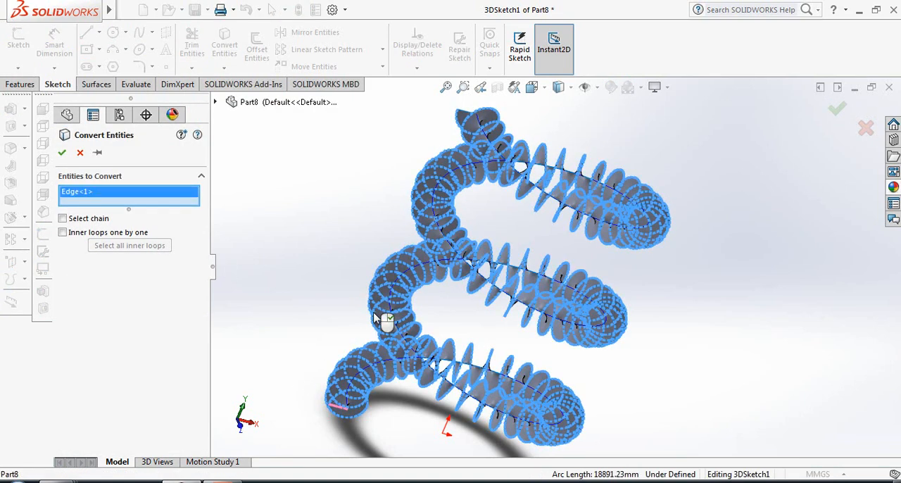
pyautogui.click(62, 153)
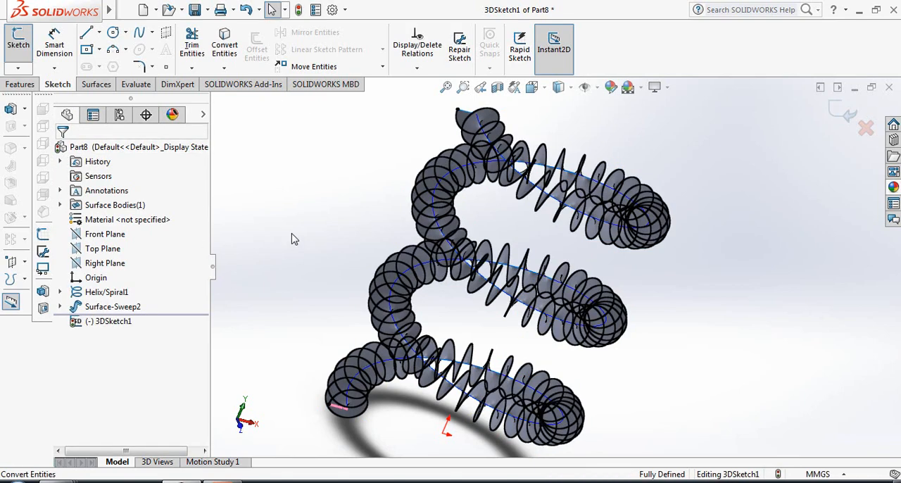
# Hide the twisted swept surface and the helix while keeping the converted coil curve displayed
pyautogui.moveTo(291, 237)
pyautogui.mouseDown(button='middle')
pyautogui.moveTo(301, 223)
pyautogui.moveTo(288, 227)
pyautogui.mouseUp(button='middle')
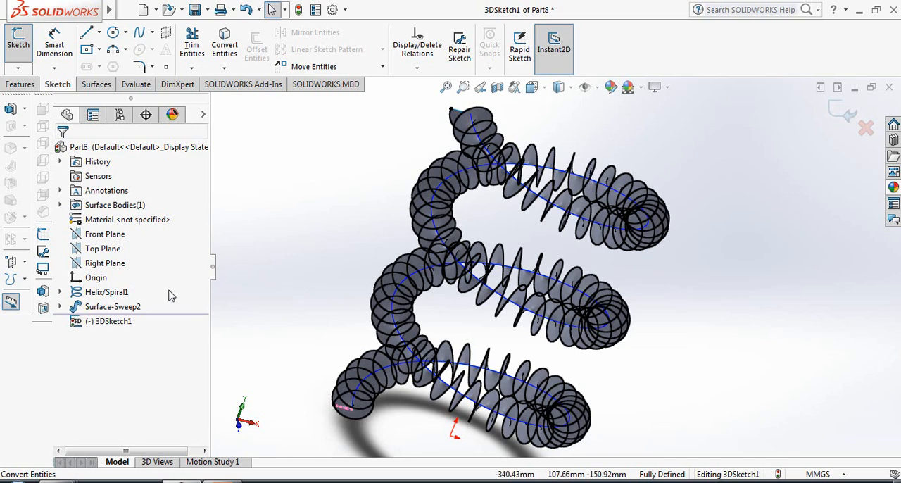
pyautogui.rightClick(105, 312)
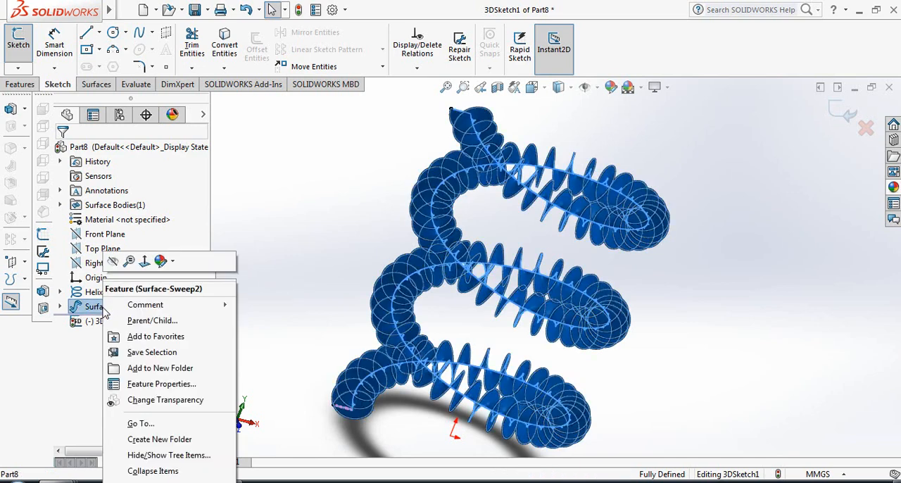
pyautogui.click(117, 266)
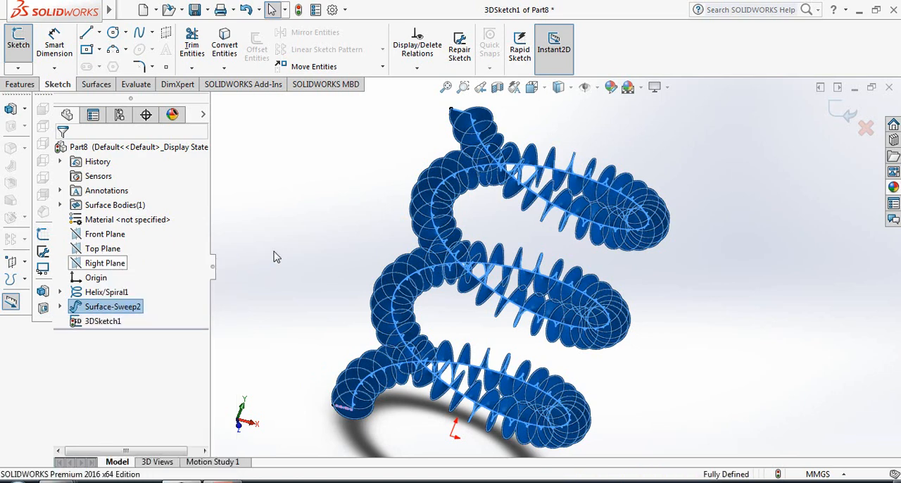
pyautogui.click(275, 257)
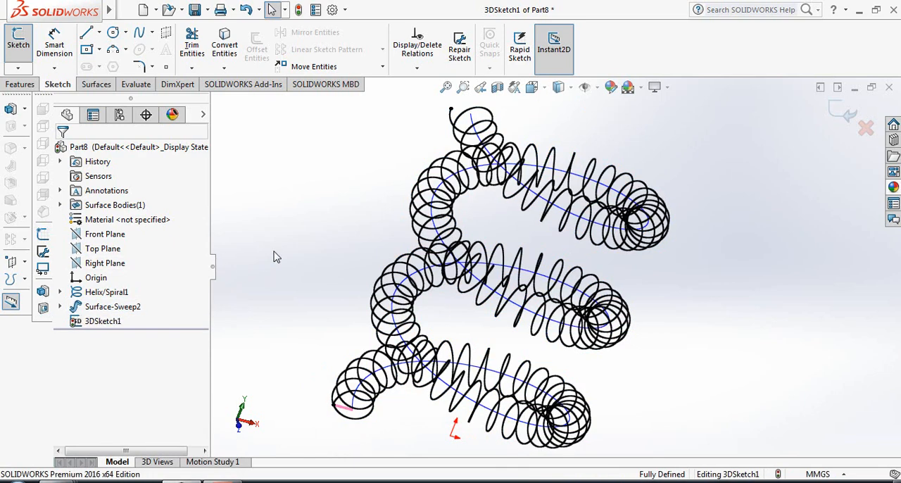
pyautogui.rightClick(105, 293)
pyautogui.click(113, 276)
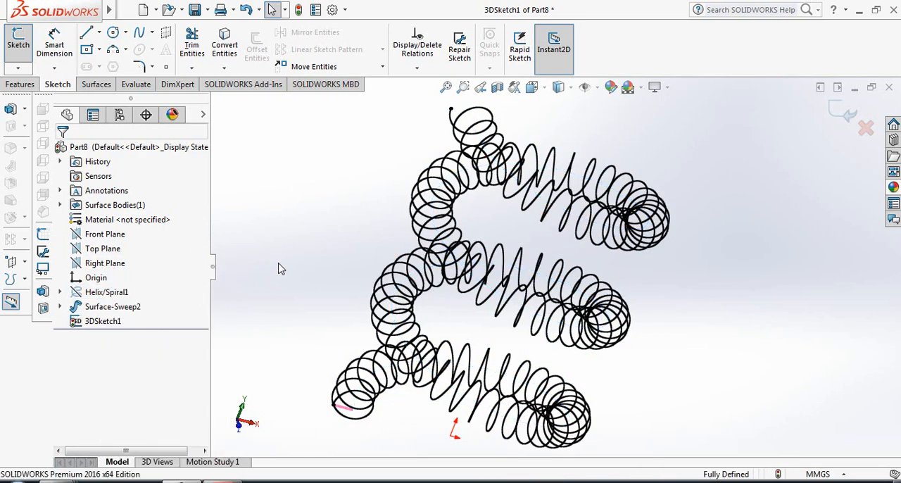
# Inspect the converted coil curve and close the 3D sketch
pyautogui.press('f')
pyautogui.moveTo(295, 273); pyautogui.dragTo(375, 342, button='middle')
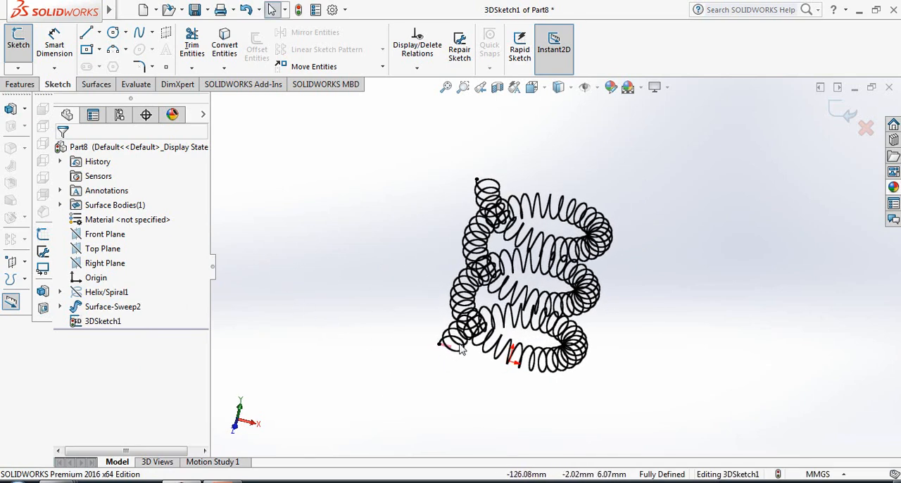
pyautogui.scroll(-2, 460, 345)
pyautogui.scroll(4, 505, 314)
pyautogui.scroll(-2, 688, 187)
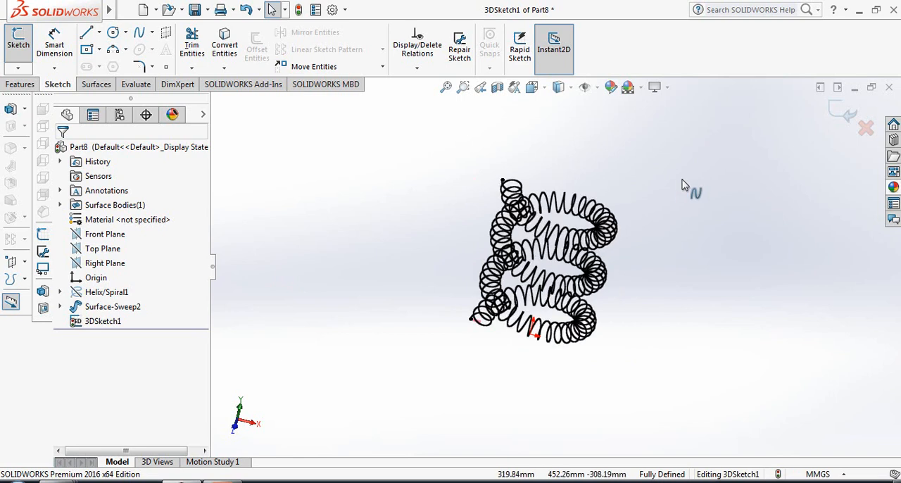
pyautogui.click(836, 114)
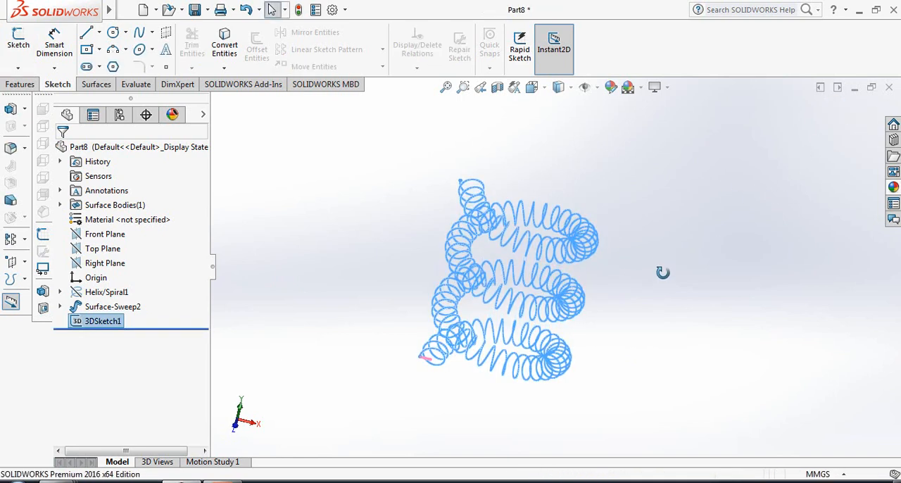
# Create a reference plane parallel to the Top Plane through the coil curve's start point, and orient the view normal to it
pyautogui.scroll(-1, 326, 303)
pyautogui.scroll(-1, 661, 397)
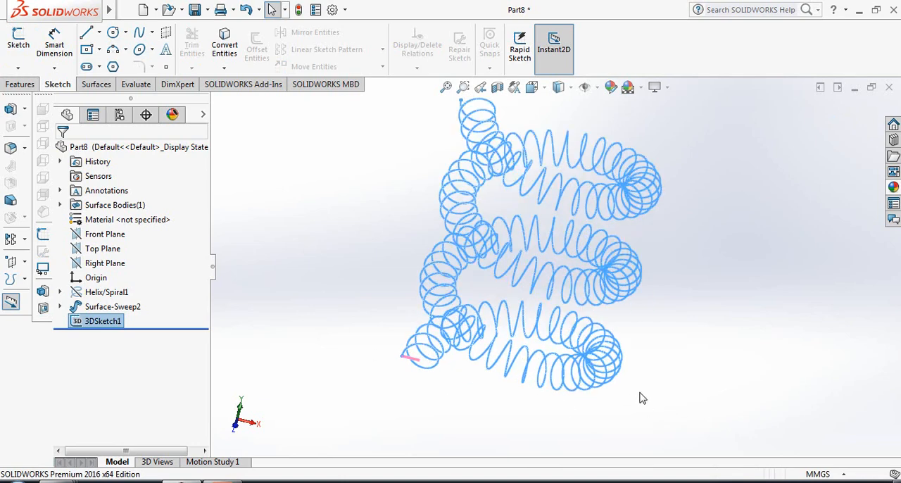
pyautogui.click(102, 250)
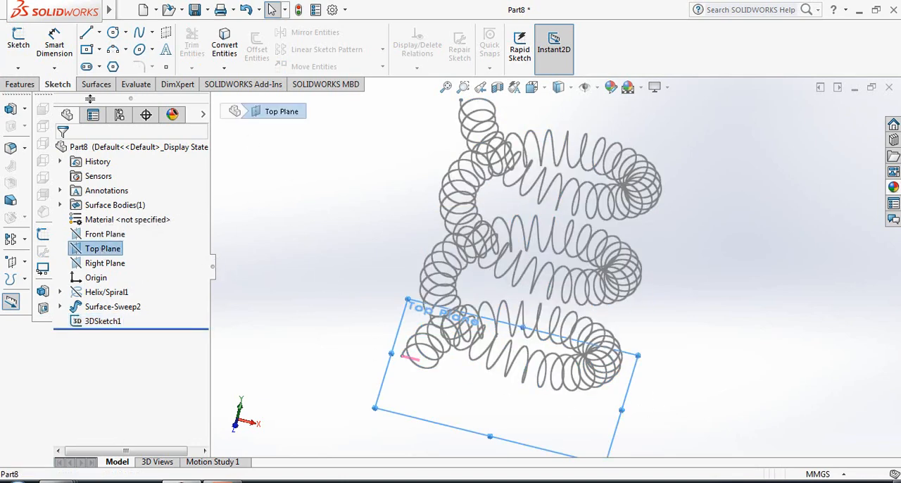
pyautogui.click(20, 84)
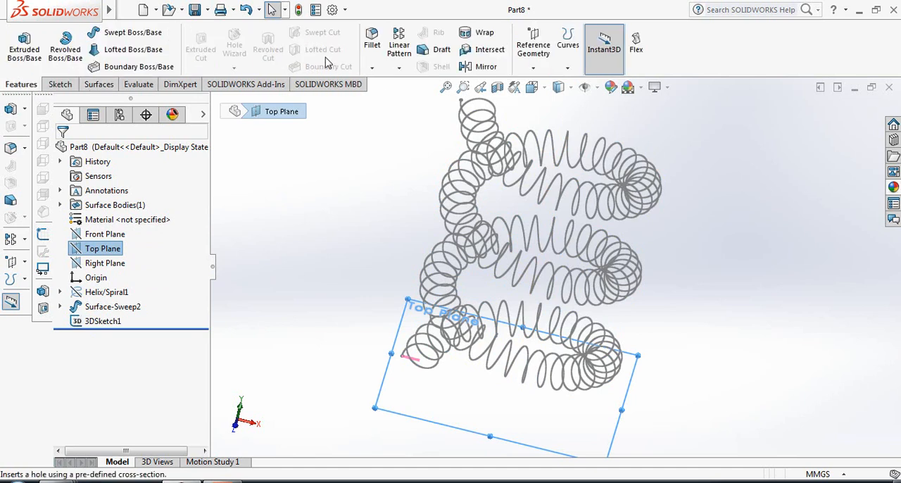
pyautogui.click(534, 70)
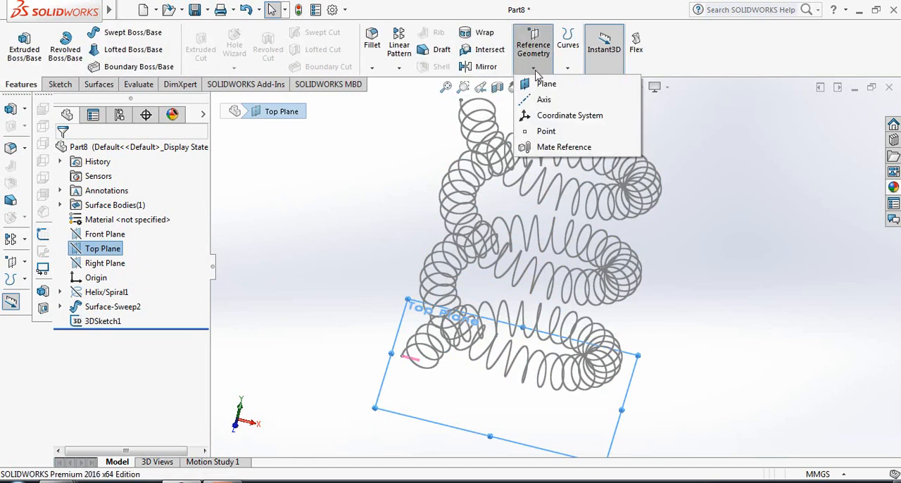
pyautogui.click(547, 84)
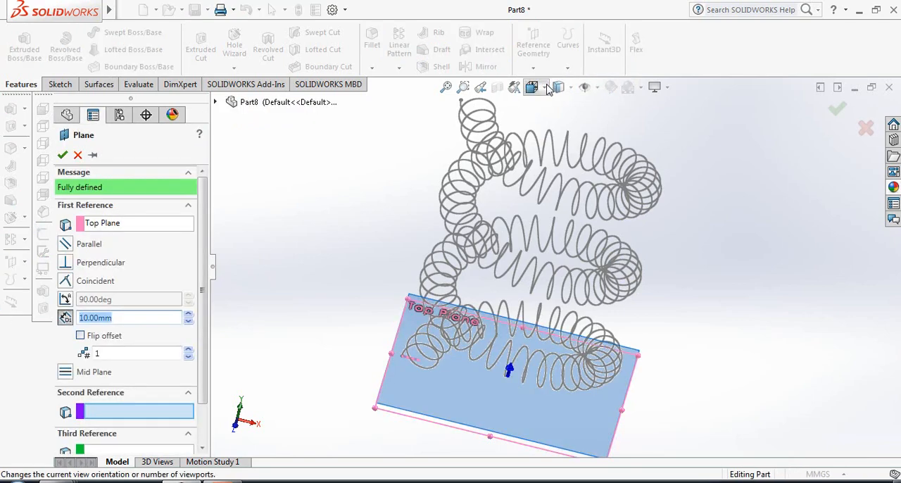
pyautogui.moveTo(355, 373); pyautogui.dragTo(370, 294, button='middle')
pyautogui.scroll(-8, 425, 394)
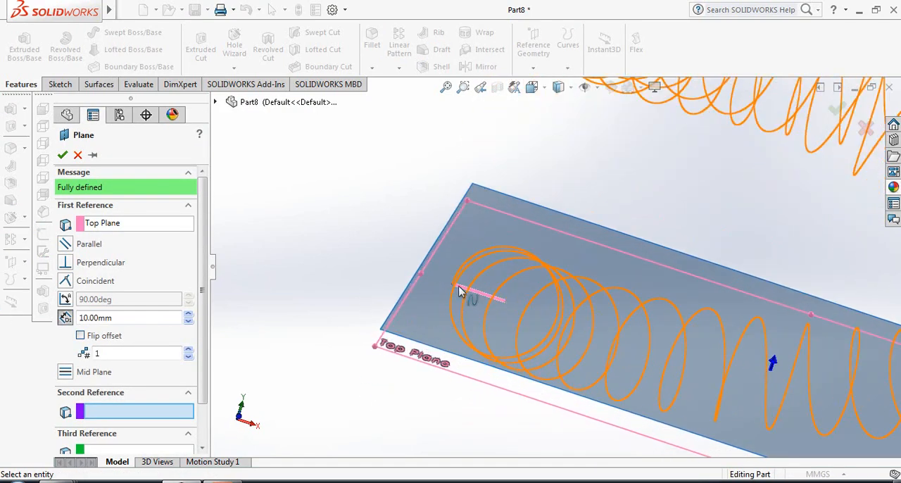
pyautogui.scroll(-5, 454, 290)
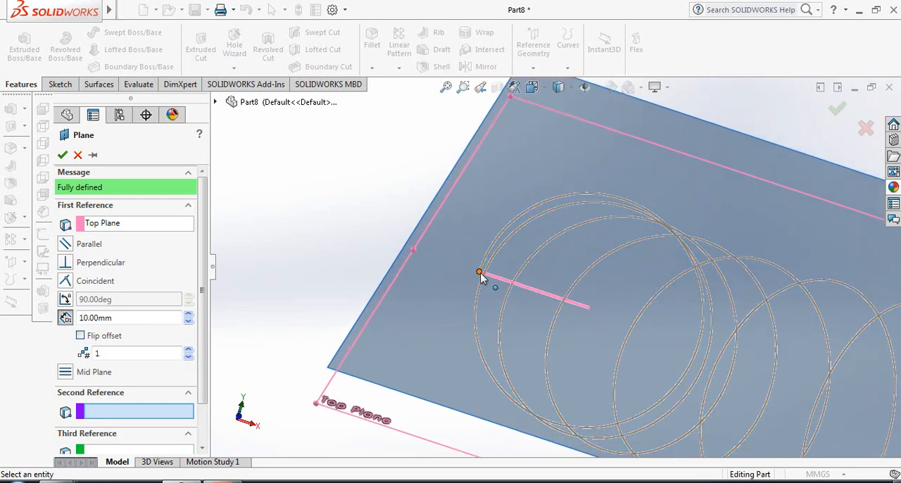
pyautogui.click(479, 273)
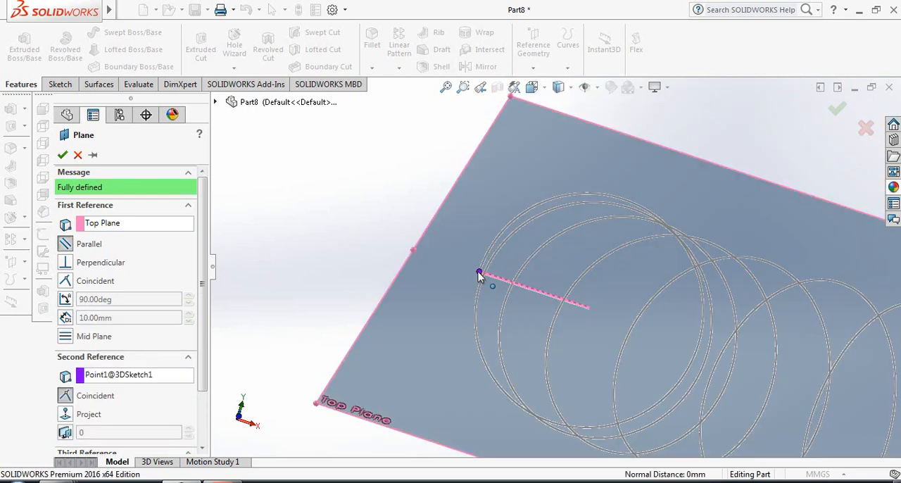
pyautogui.click(62, 154)
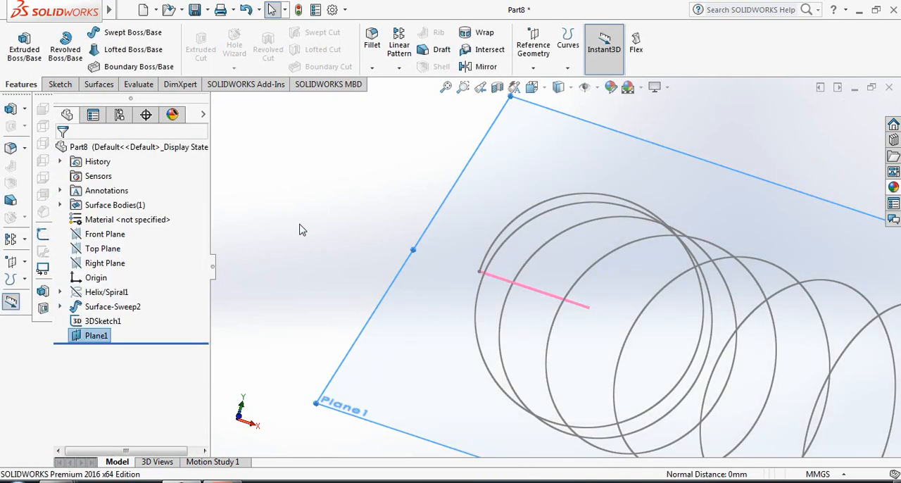
pyautogui.press('space')
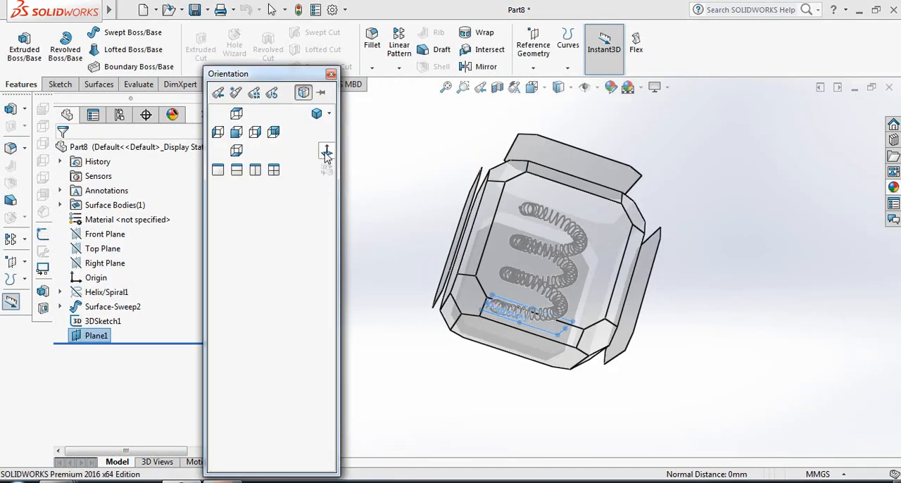
pyautogui.click(326, 155)
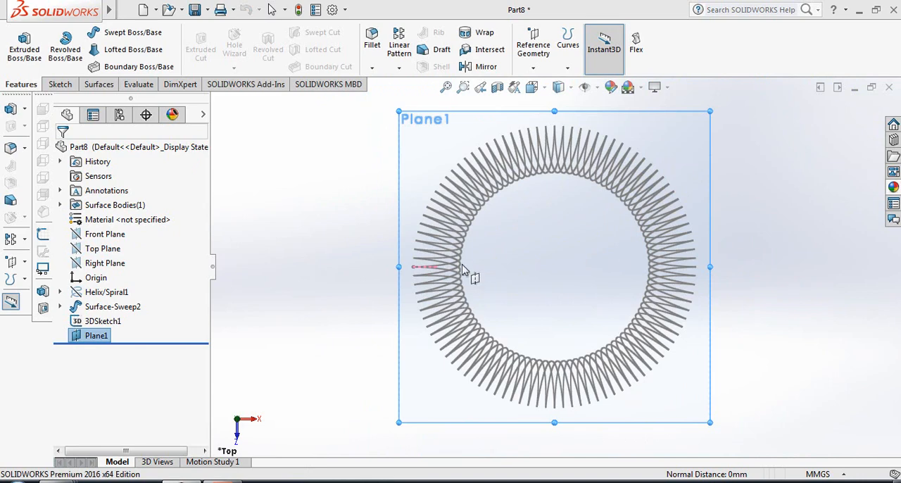
# Sketch a circle of about 13 mm radius on the new reference plane, centred on the coil curve's start point
pyautogui.scroll(-6, 462, 270)
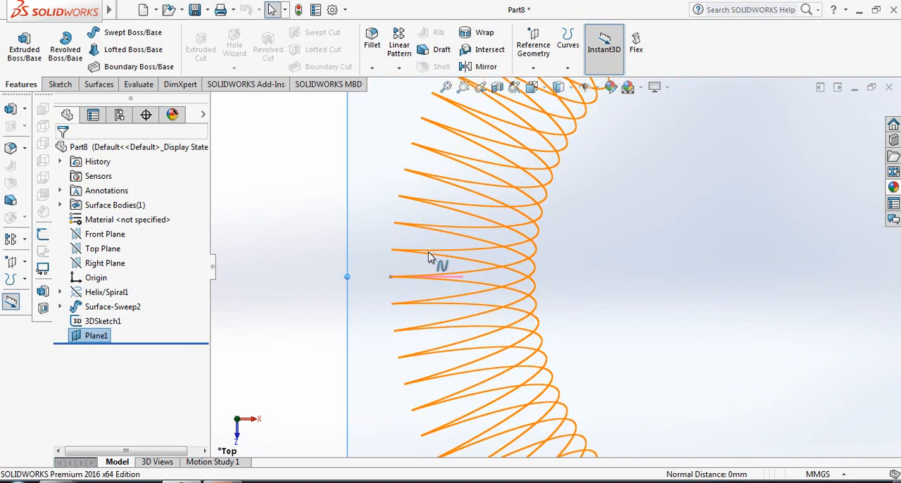
pyautogui.click(59, 84)
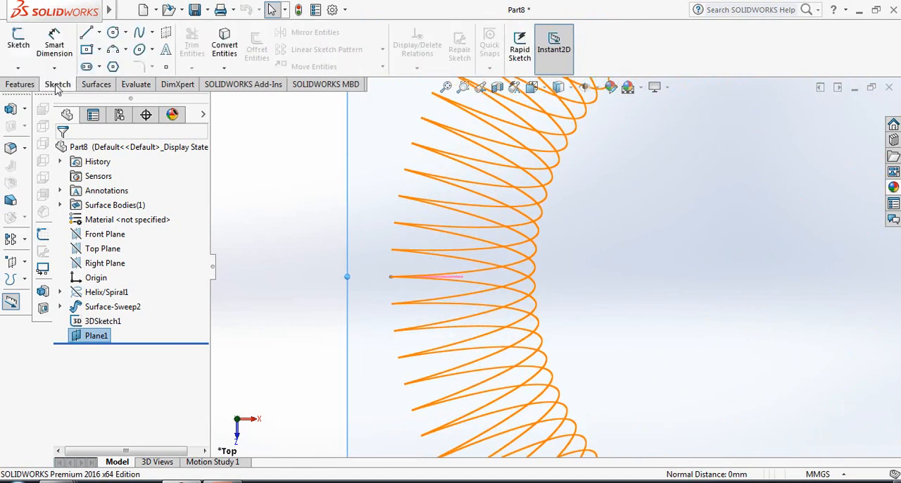
pyautogui.click(113, 33)
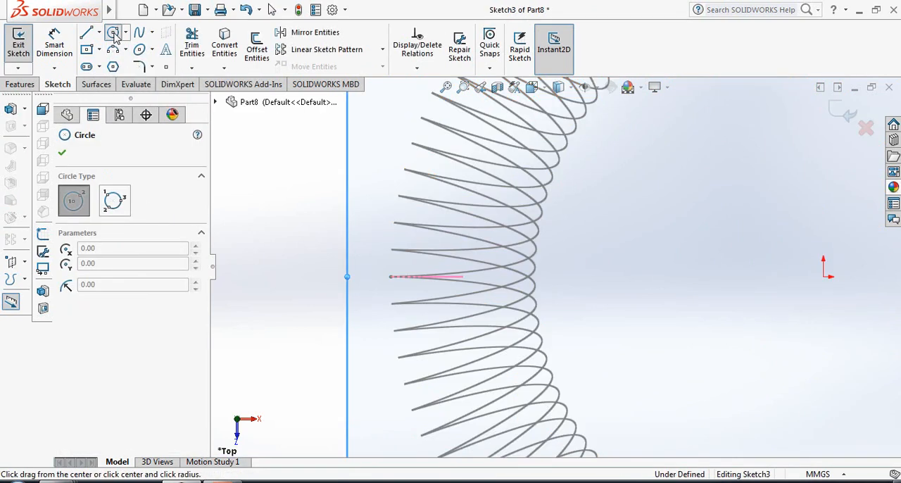
pyautogui.click(391, 276)
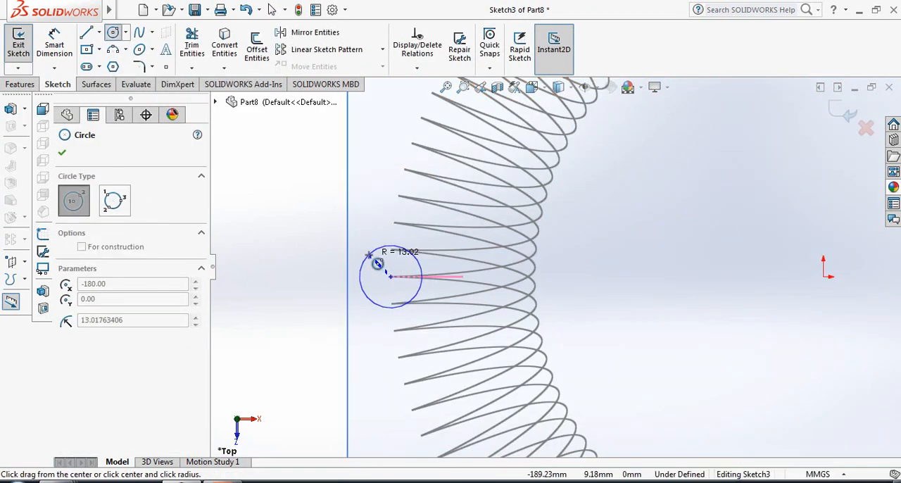
pyautogui.click(370, 255)
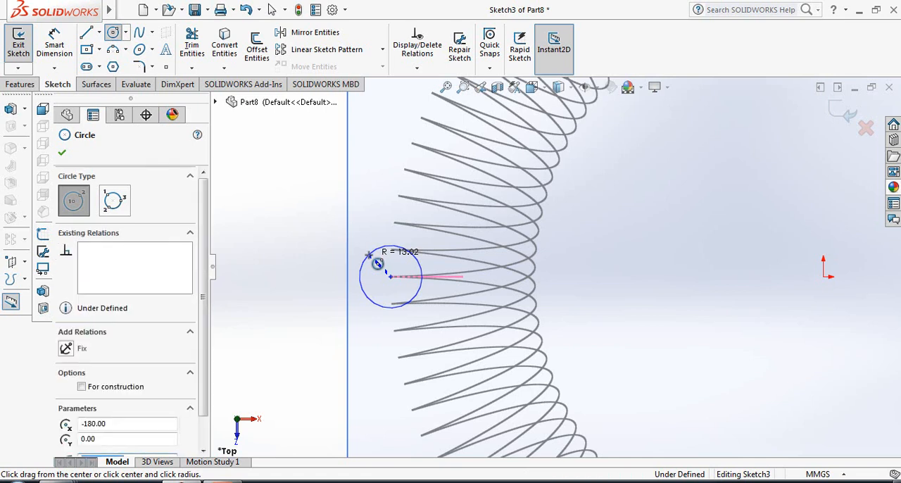
pyautogui.click(62, 154)
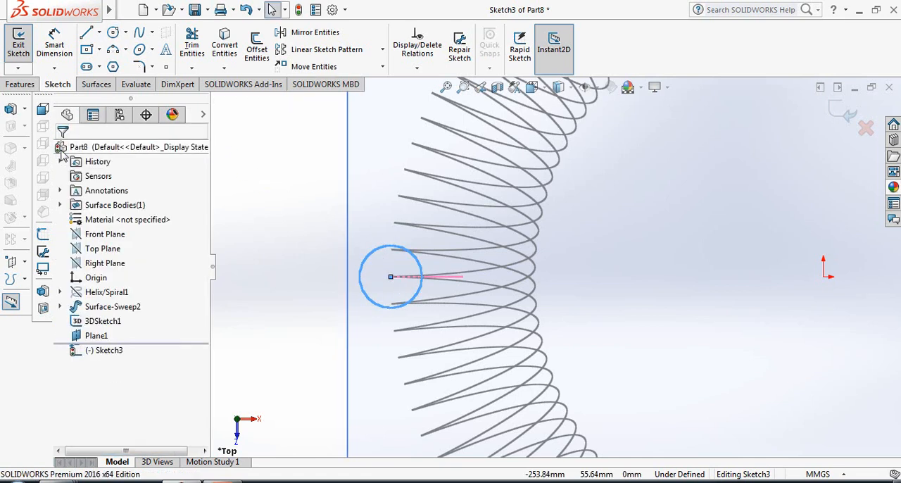
# Dimension the circle's diameter and set it to 8 mm
pyautogui.click(54, 46)
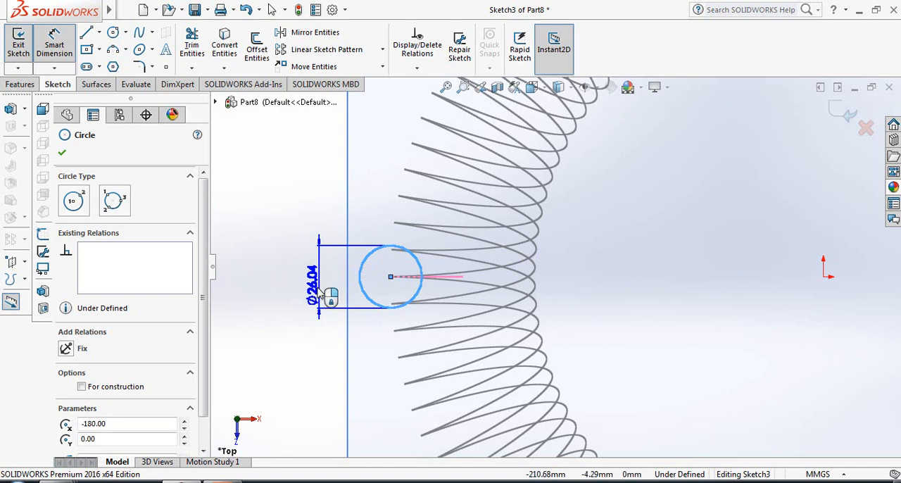
pyautogui.click(324, 294)
pyautogui.click(323, 294)
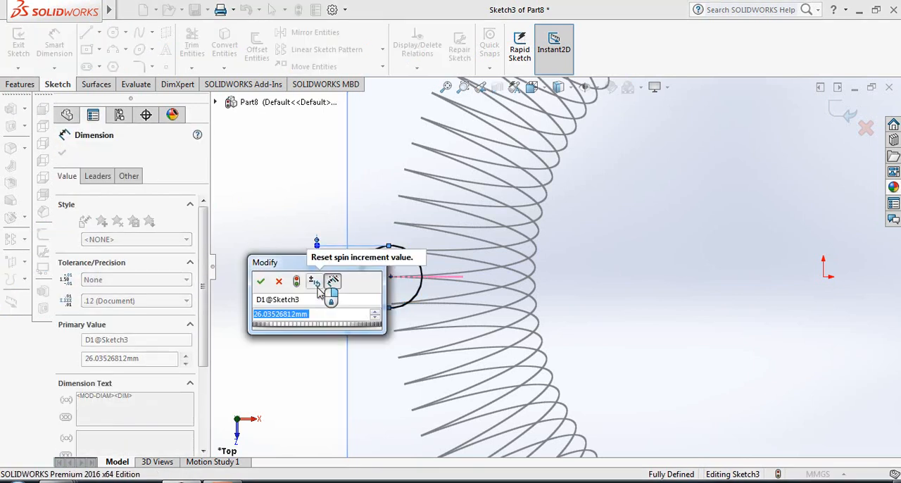
pyautogui.write('8')
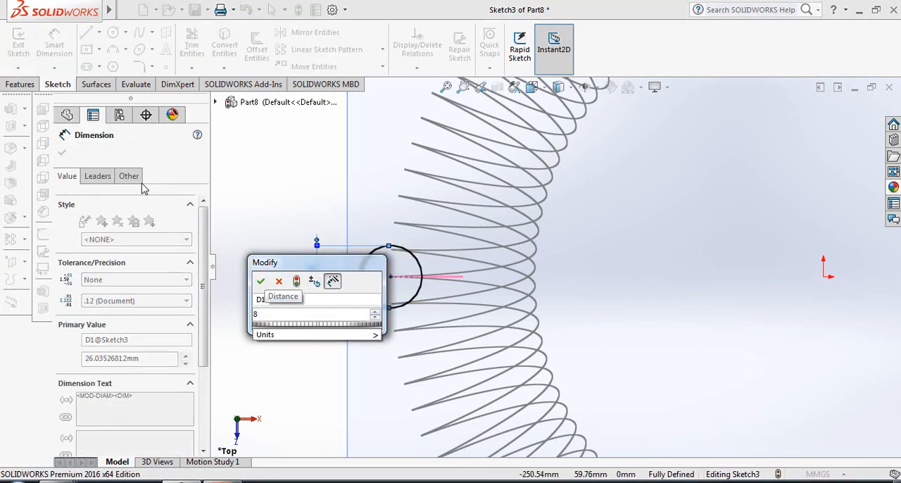
pyautogui.click(260, 281)
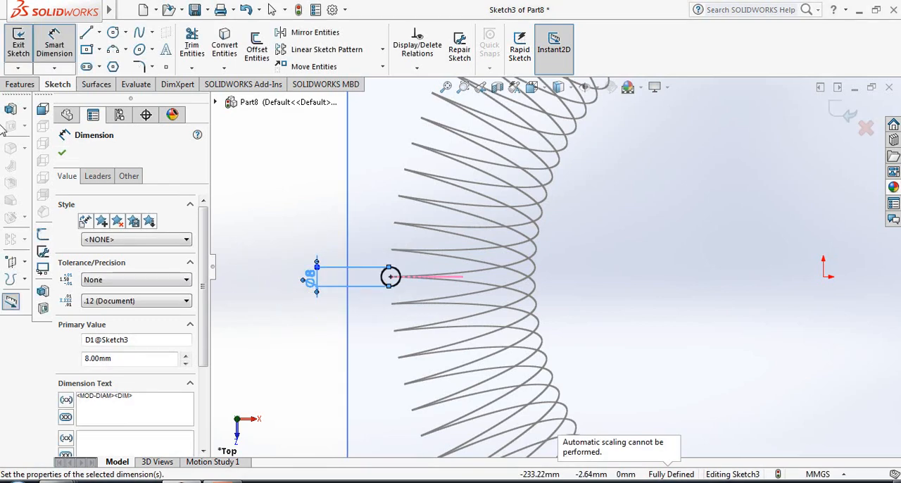
pyautogui.click(62, 154)
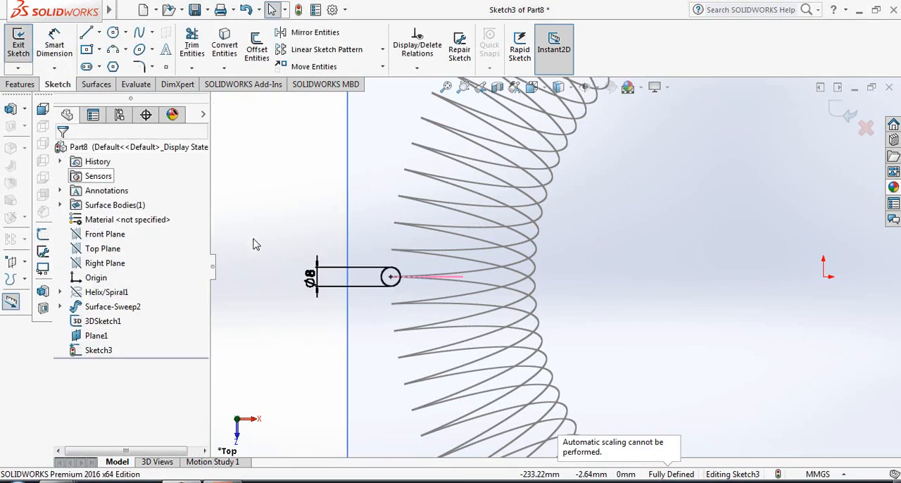
# Hide the reference plane that carries the circle sketch
pyautogui.scroll(7, 274, 269)
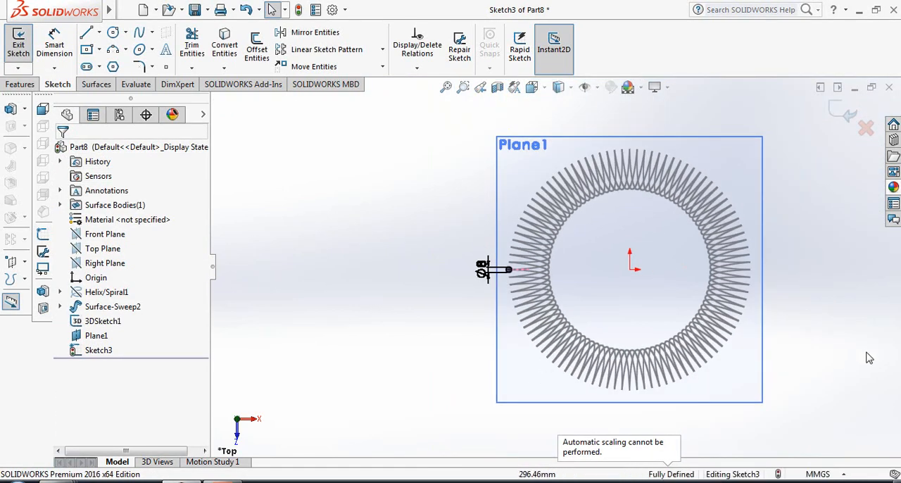
pyautogui.moveTo(873, 330); pyautogui.dragTo(782, 364, button='middle')
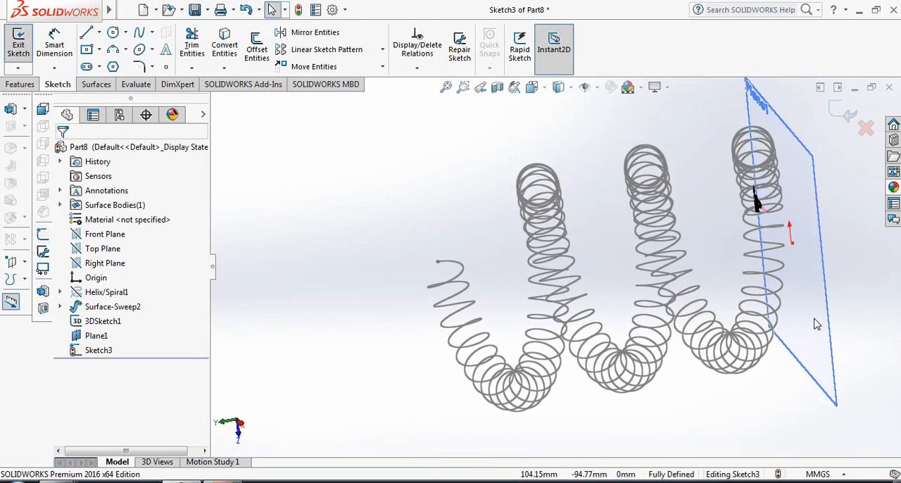
pyautogui.moveTo(817, 323); pyautogui.dragTo(613, 383, button='middle')
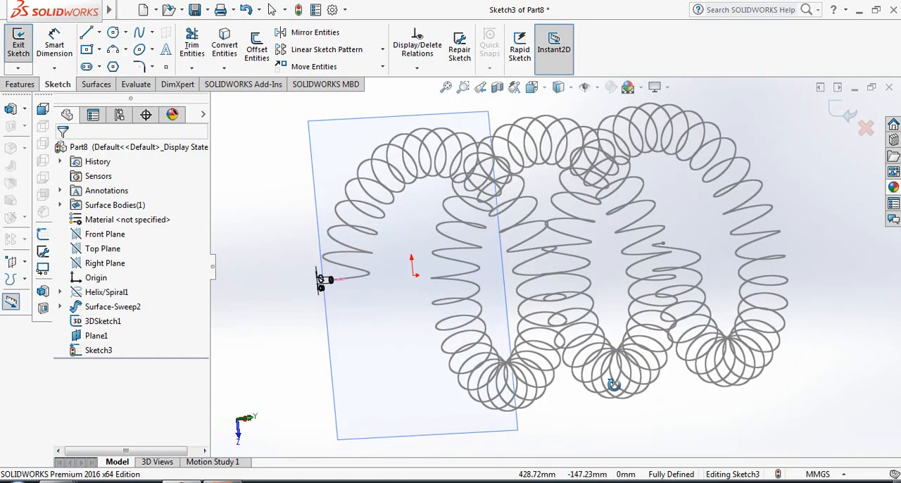
pyautogui.scroll(-3, 368, 284)
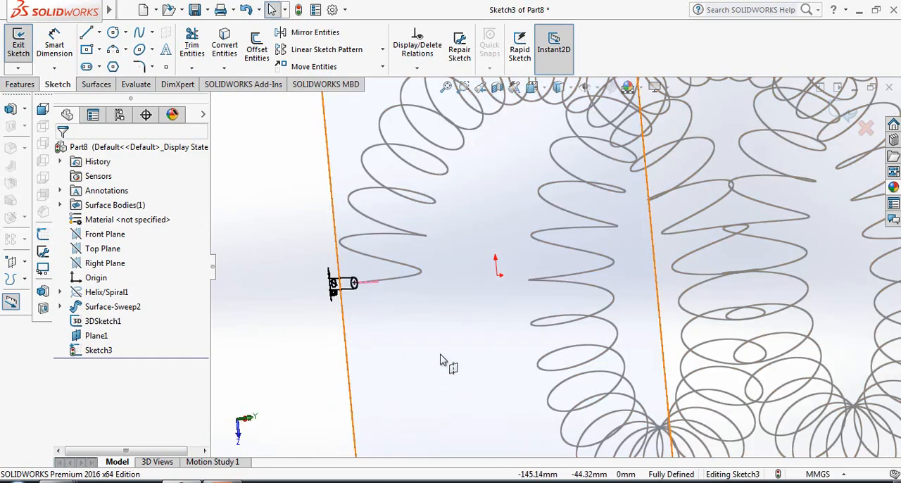
pyautogui.rightClick(104, 341)
pyautogui.click(123, 250)
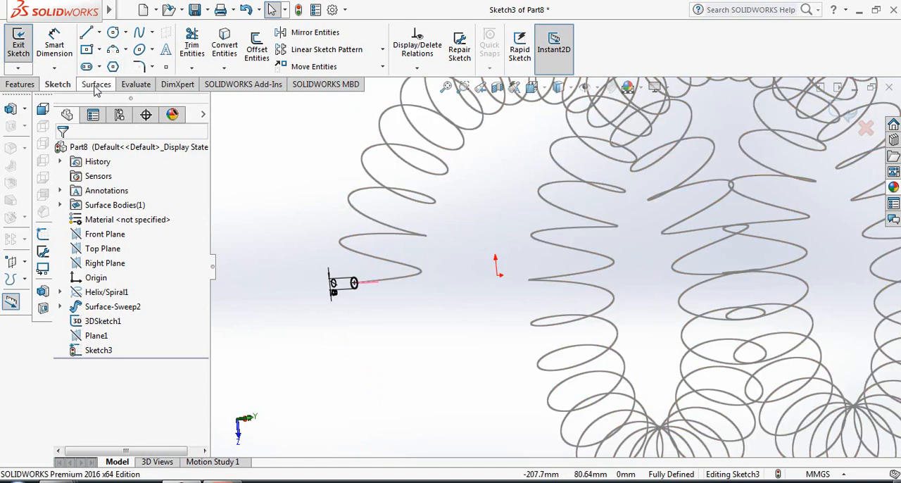
# Create a Swept Boss/Base with the 8 mm circle as profile and the coiled 3D sketch curve as path
pyautogui.click(23, 85)
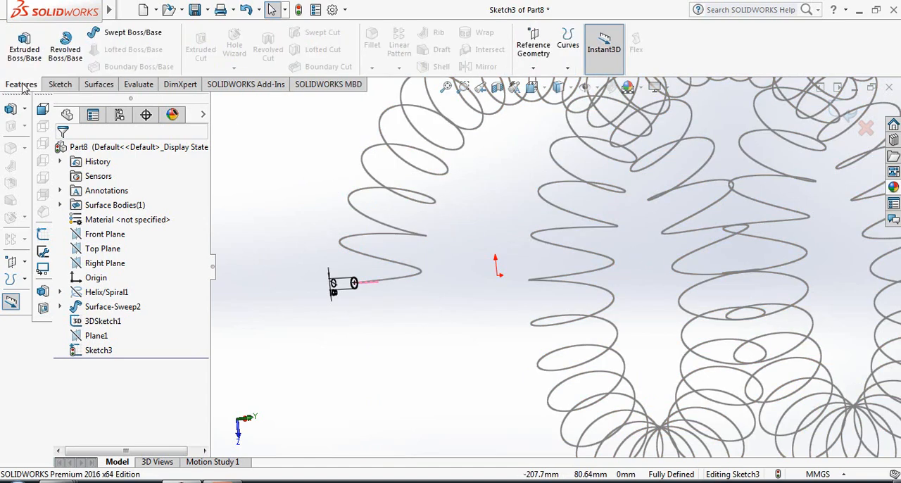
pyautogui.click(133, 32)
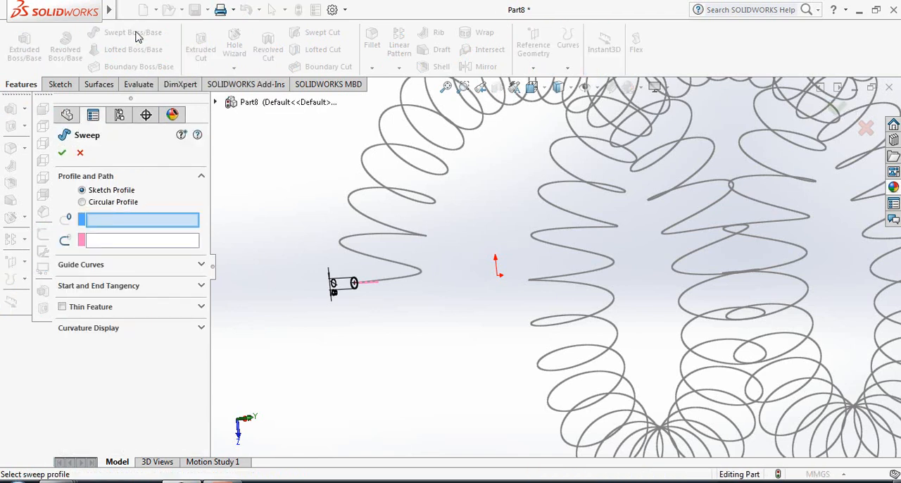
pyautogui.scroll(-3, 359, 283)
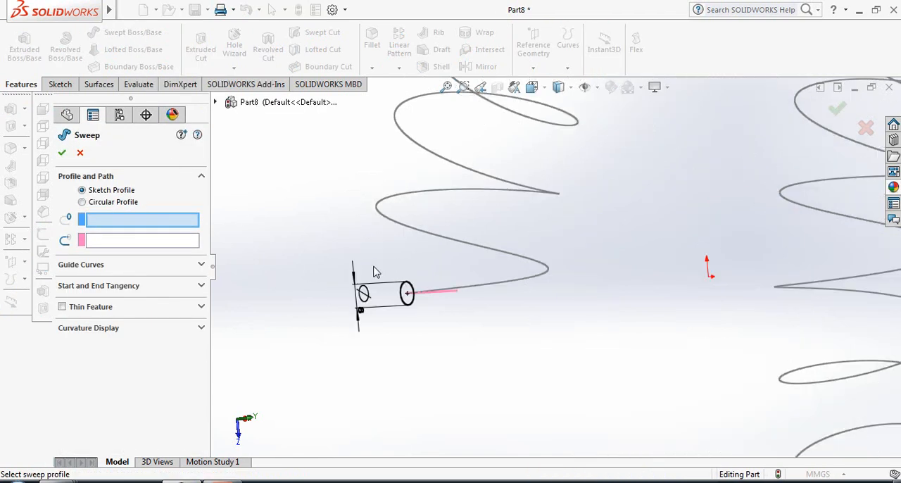
pyautogui.scroll(-1, 401, 301)
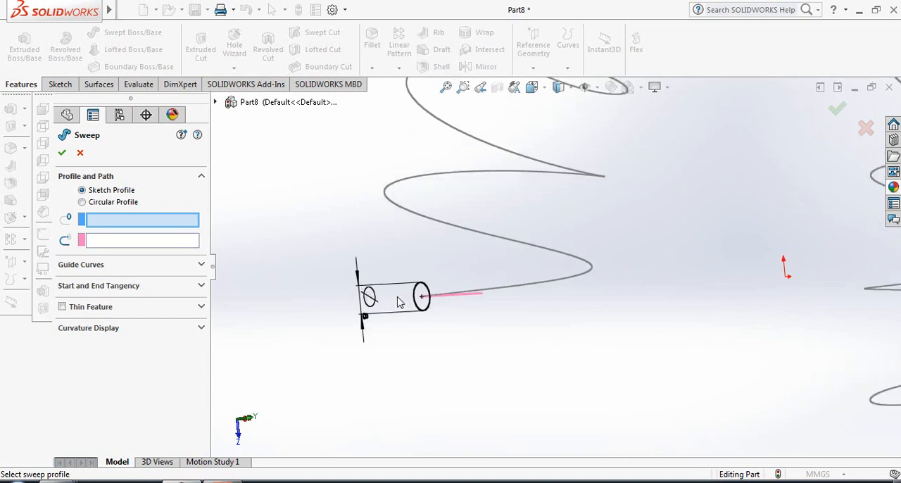
pyautogui.click(422, 302)
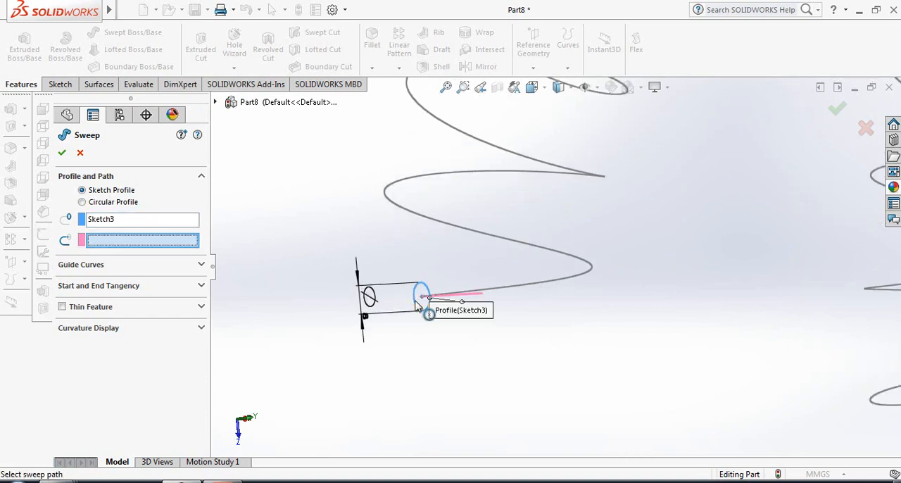
pyautogui.click(410, 182)
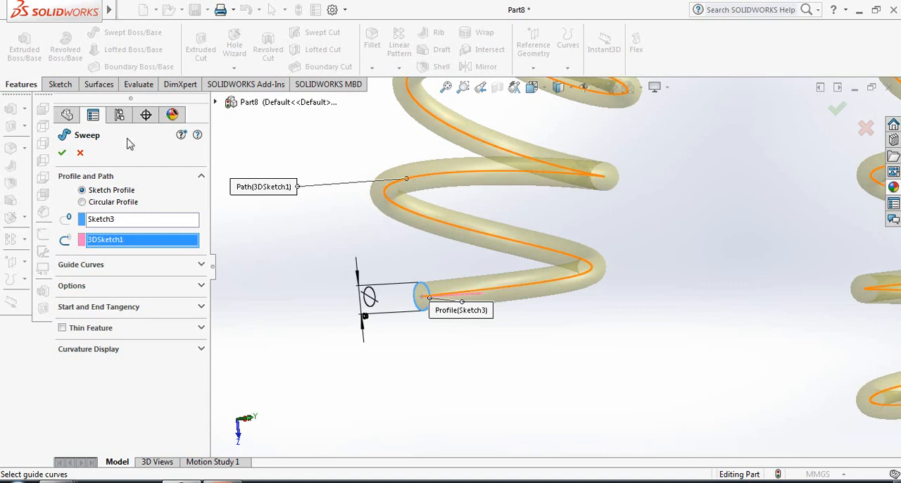
pyautogui.click(64, 158)
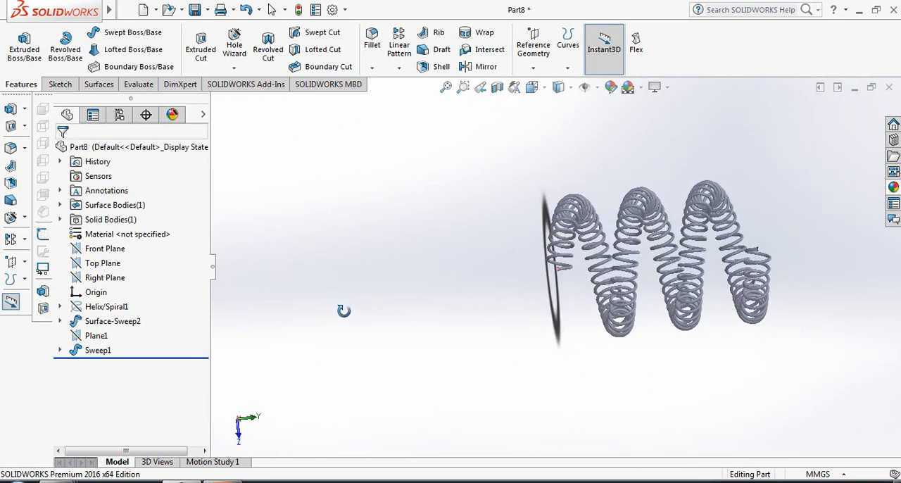
# Assign the material 1060 Alloy from the Aluminium Alloys category to the part
pyautogui.scroll(-3, 839, 219)
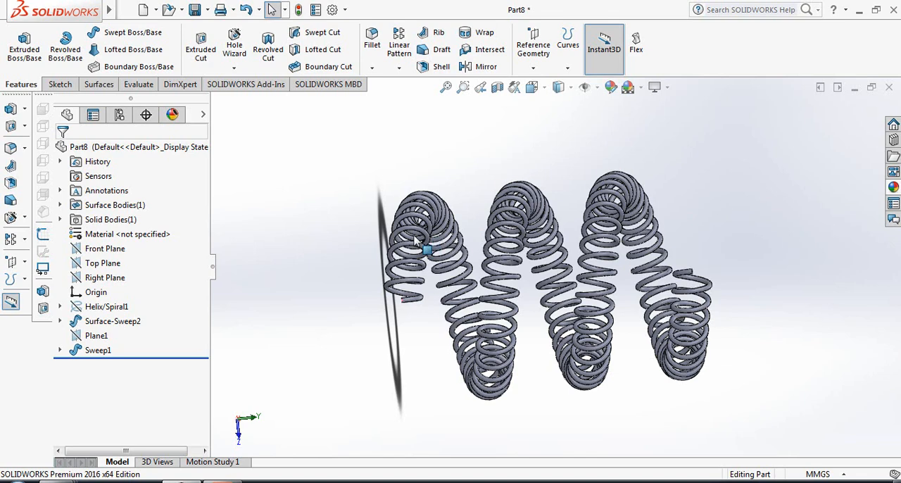
pyautogui.rightClick(113, 238)
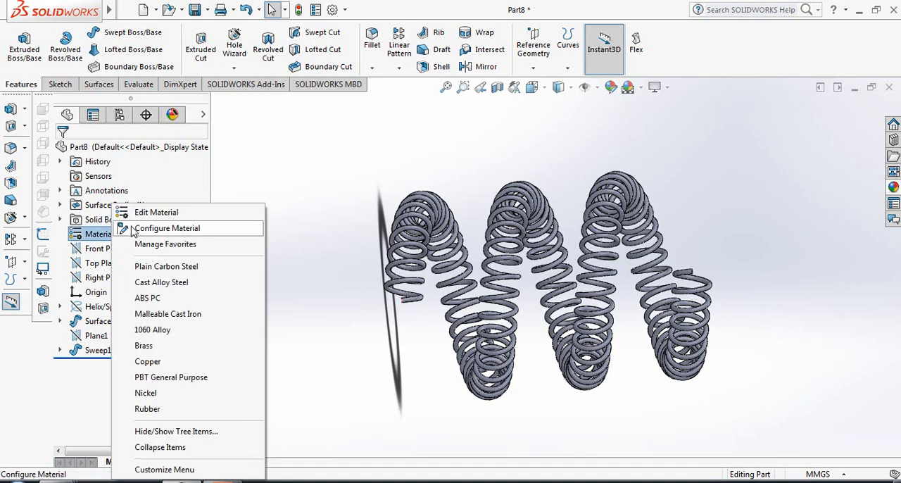
pyautogui.click(156, 213)
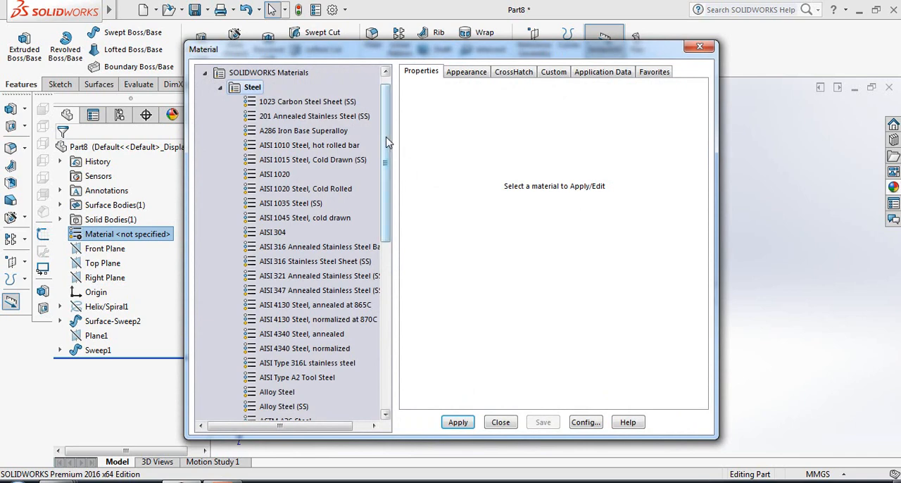
pyautogui.moveTo(389, 146); pyautogui.dragTo(387, 342)
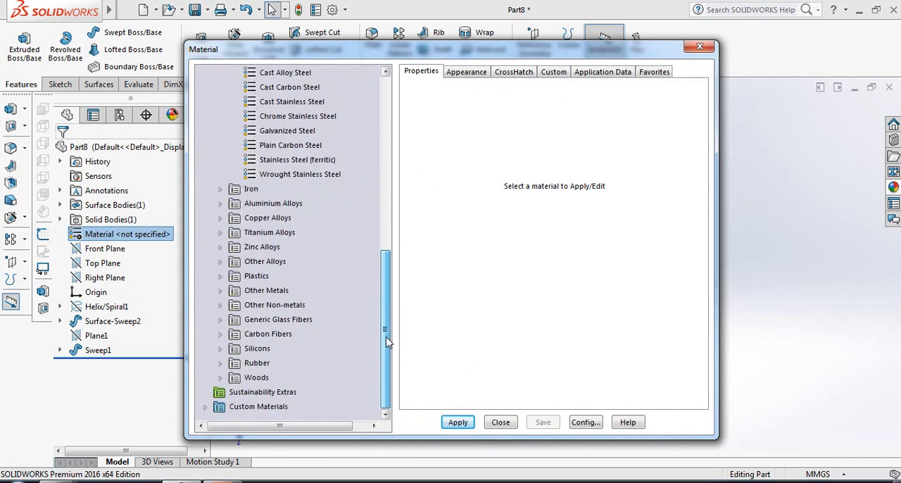
pyautogui.click(220, 203)
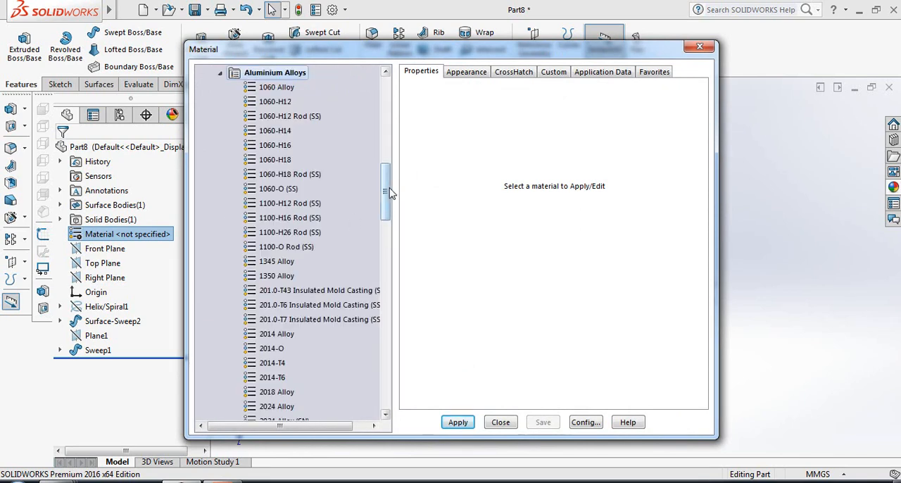
pyautogui.moveTo(388, 191); pyautogui.dragTo(385, 167)
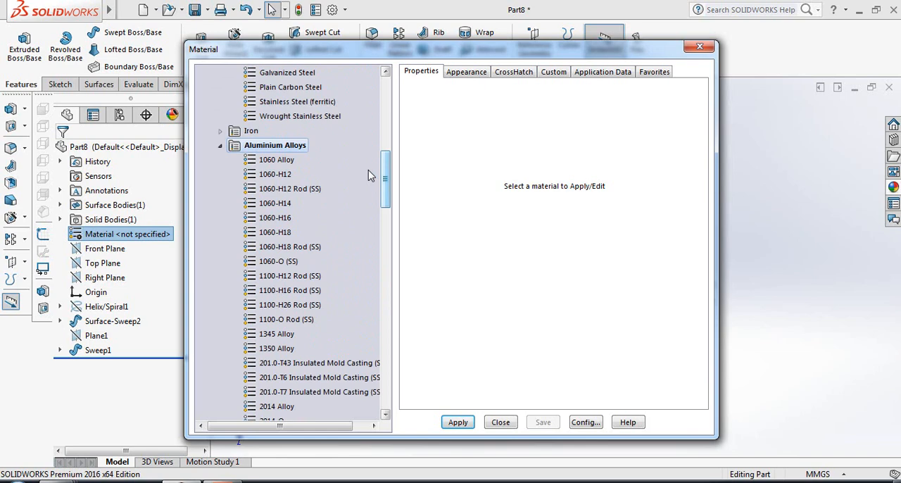
pyautogui.click(285, 160)
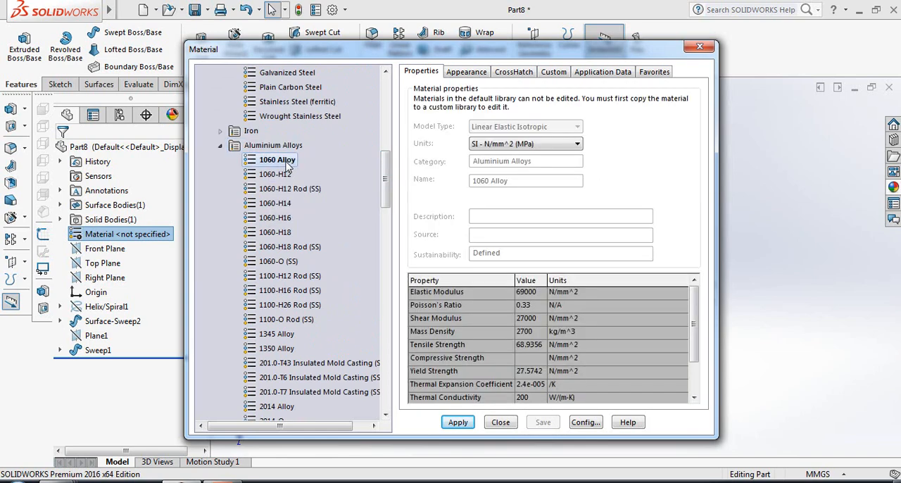
pyautogui.click(457, 423)
pyautogui.click(500, 423)
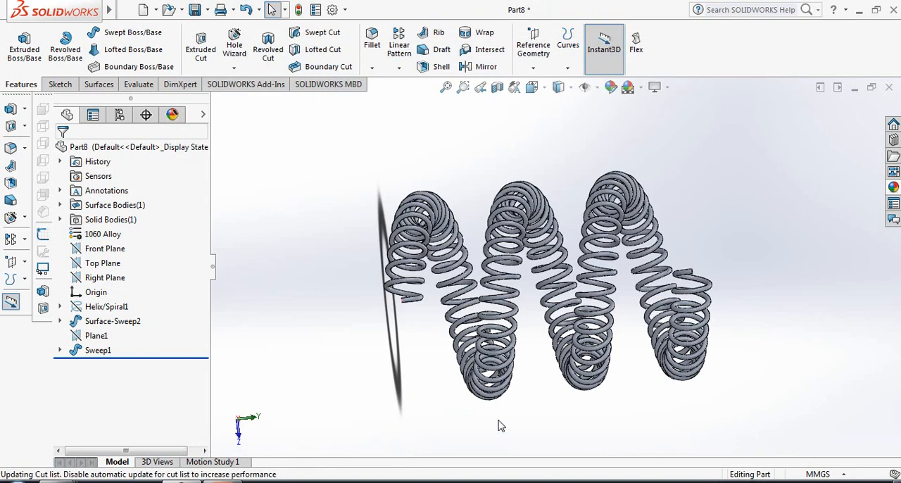
# Apply the blue anodized aluminum appearance from the Aluminum metal category to the whole part
pyautogui.click(611, 89)
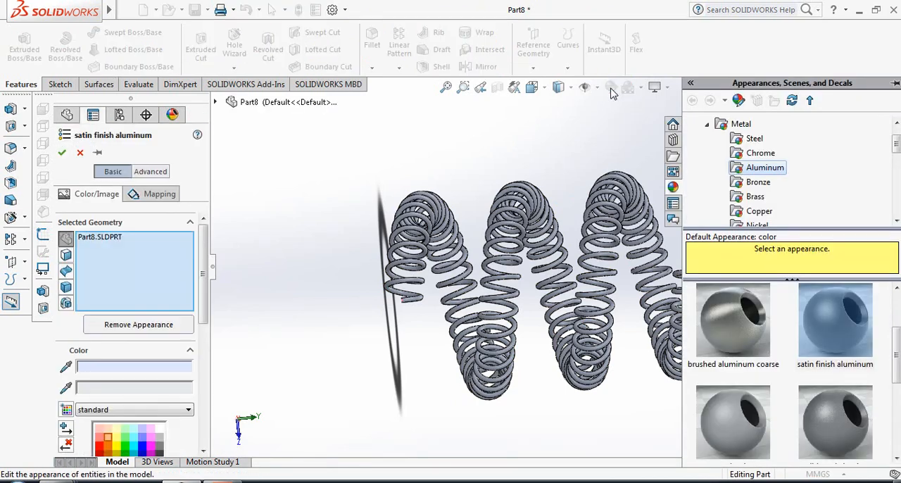
pyautogui.moveTo(897, 352); pyautogui.dragTo(897, 407)
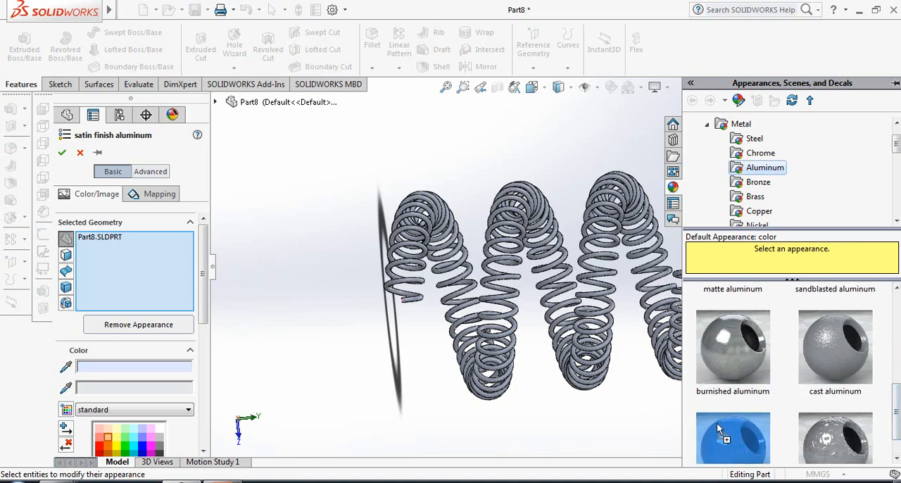
pyautogui.moveTo(732, 433); pyautogui.dragTo(607, 320)
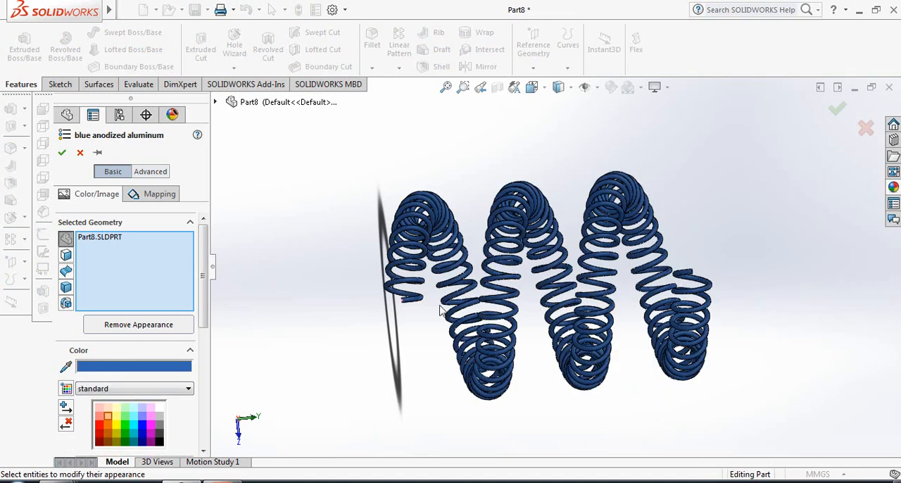
# Try grey, green and orange standard swatches for the part's appearance, settling on light orange, and accept the colour
pyautogui.moveTo(205, 307); pyautogui.dragTo(205, 338)
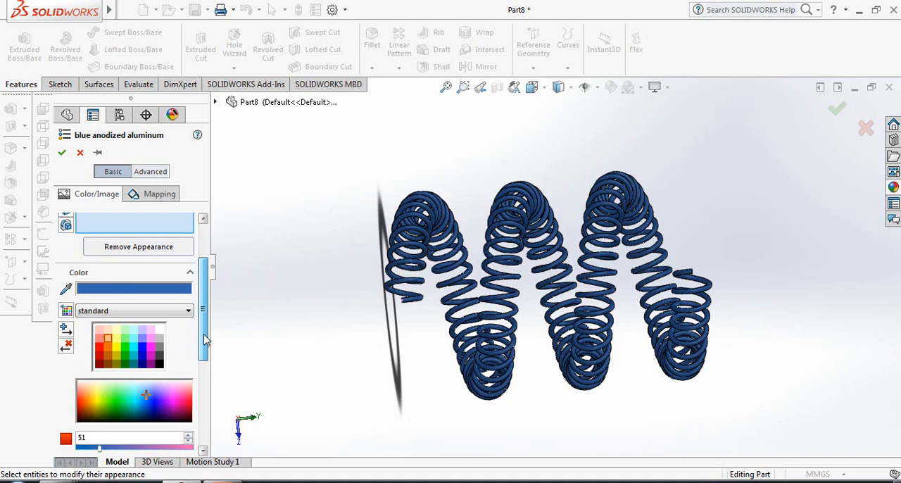
pyautogui.click(160, 339)
pyautogui.click(159, 348)
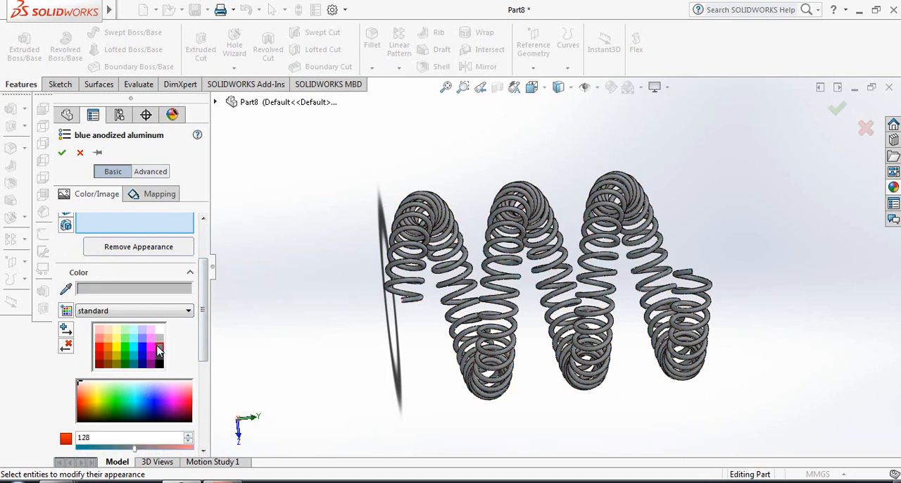
pyautogui.click(127, 350)
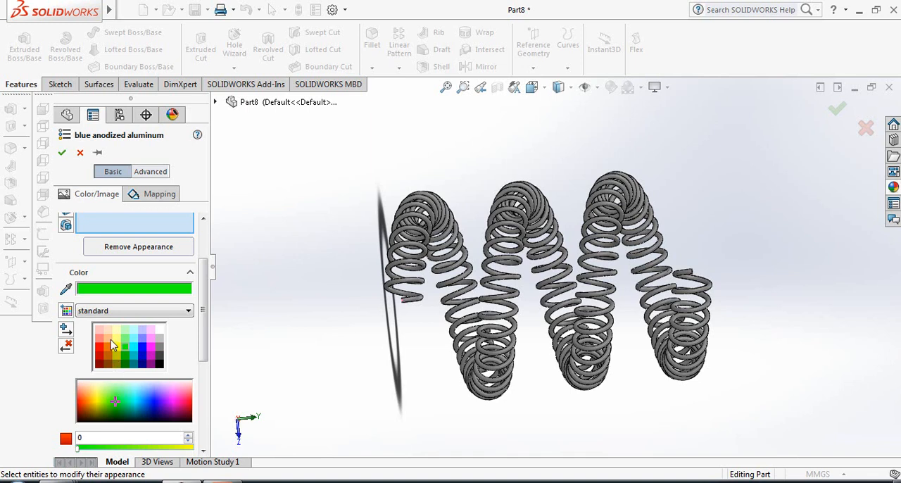
pyautogui.click(107, 339)
pyautogui.click(108, 348)
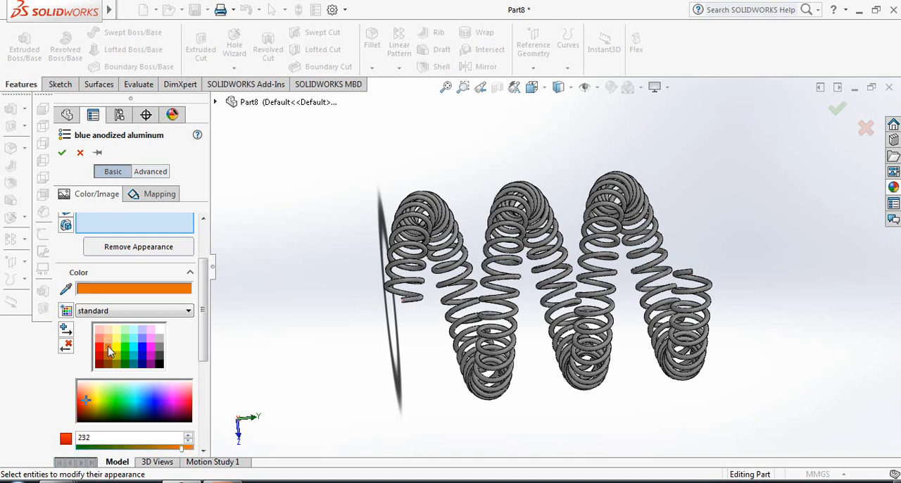
pyautogui.click(109, 337)
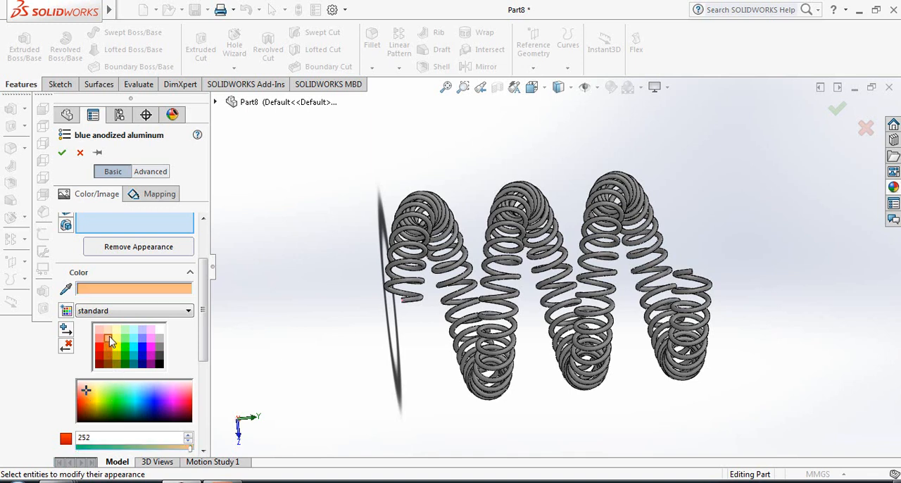
pyautogui.click(62, 153)
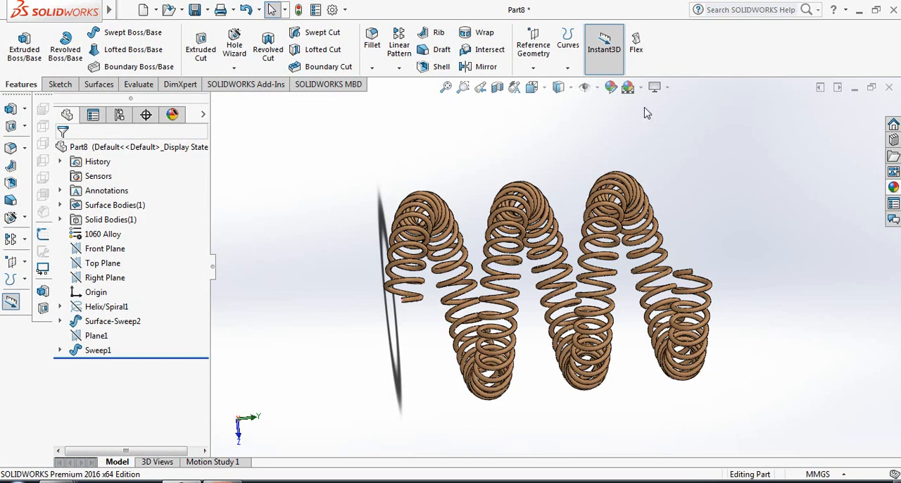
# Change the scene behind the spring to one with a blue-grey gradient background
pyautogui.moveTo(651, 88)
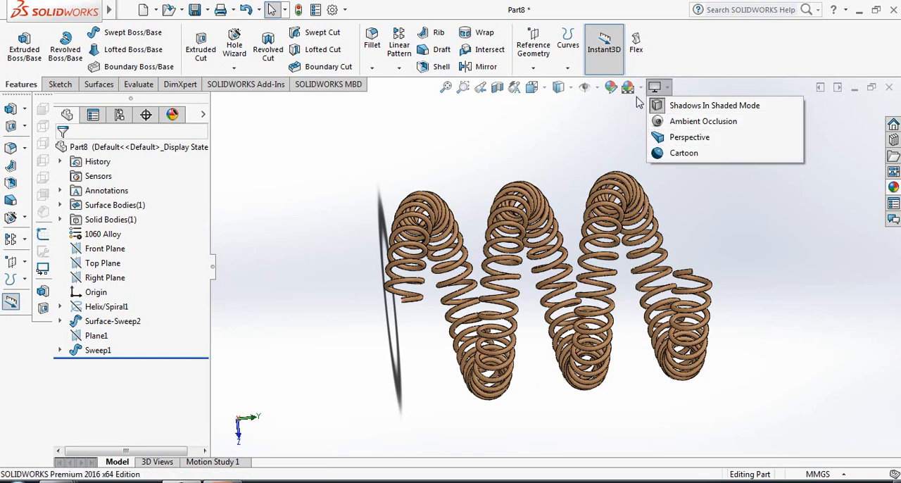
pyautogui.click(661, 169)
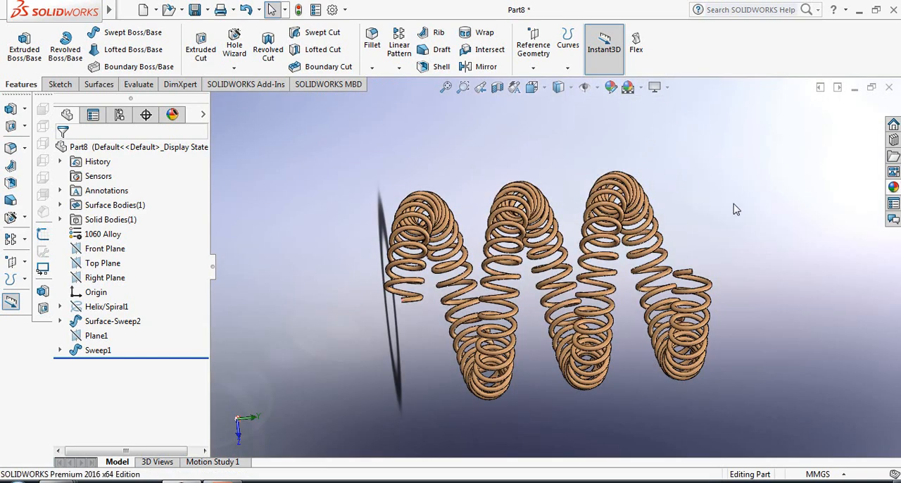
pyautogui.moveTo(735, 209)
pyautogui.mouseDown(button='middle')
pyautogui.moveTo(725, 205)
pyautogui.moveTo(737, 205)
pyautogui.mouseUp(button='middle')
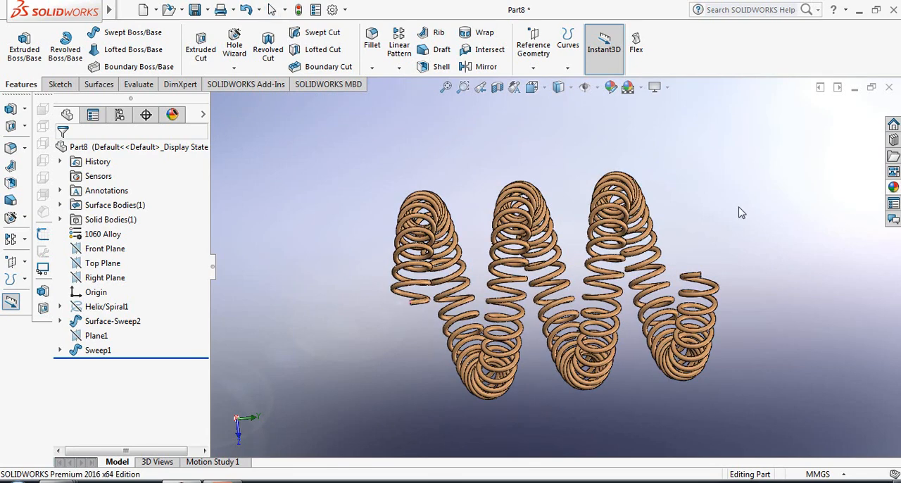
pyautogui.moveTo(740, 212)
pyautogui.mouseDown(button='middle')
pyautogui.moveTo(734, 201)
pyautogui.moveTo(737, 214)
pyautogui.mouseUp(button='middle')
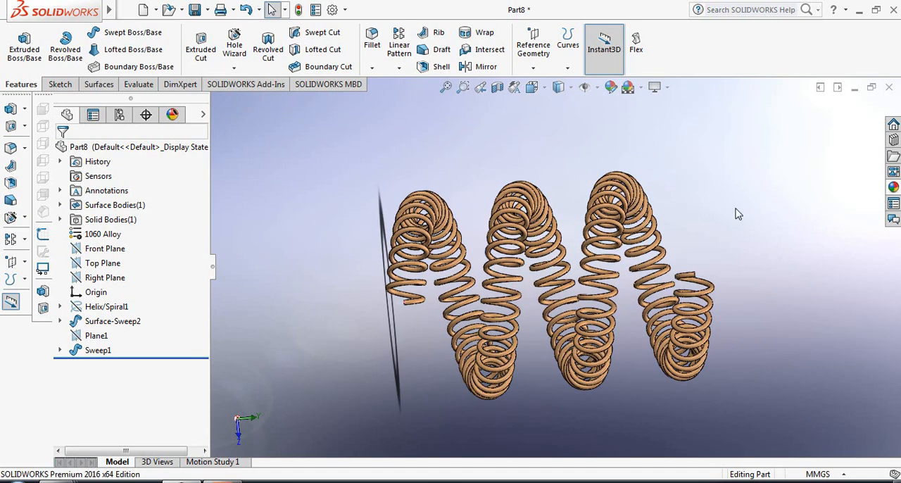